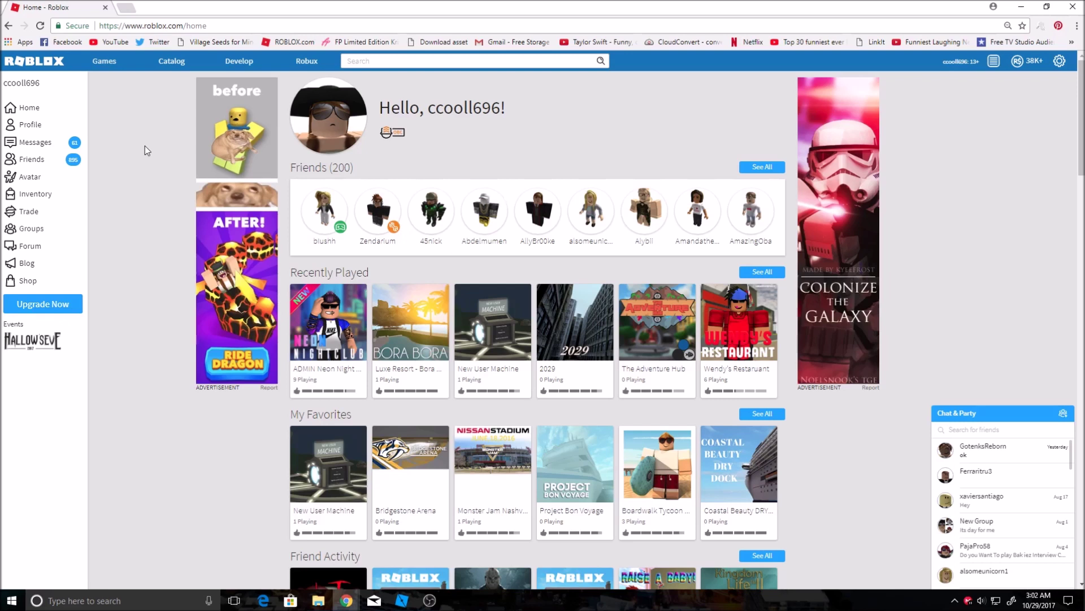
# Upload the blue coil image 07f6c726fbba254bea8a82b63d4ba8e5 as a new decal from the Develop page.
pyautogui.click(238, 61)
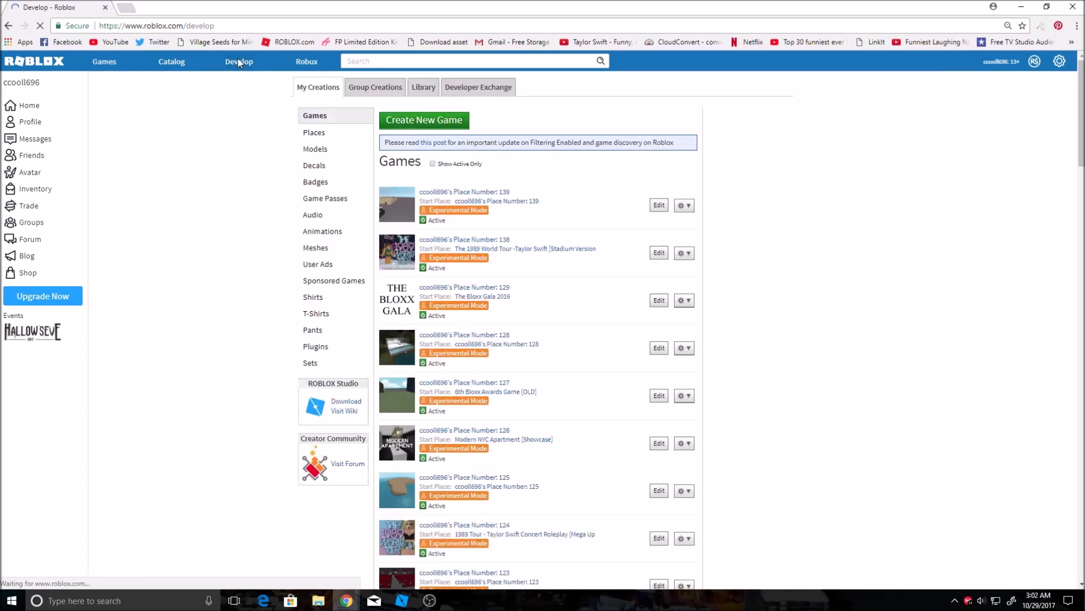
pyautogui.click(323, 165)
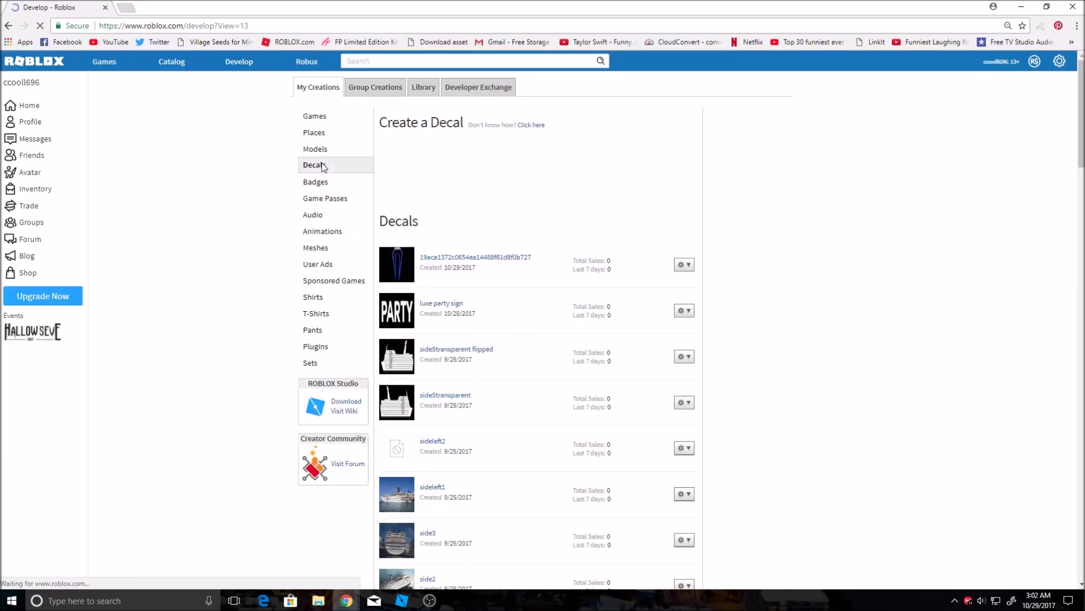
pyautogui.click(459, 143)
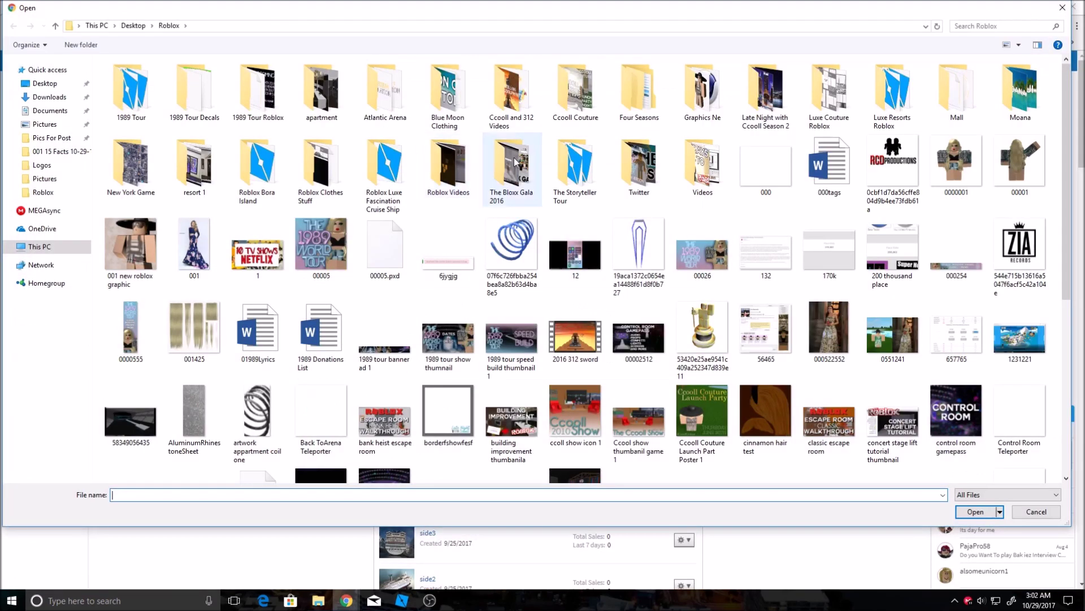
pyautogui.click(507, 242)
pyautogui.doubleClick(507, 242)
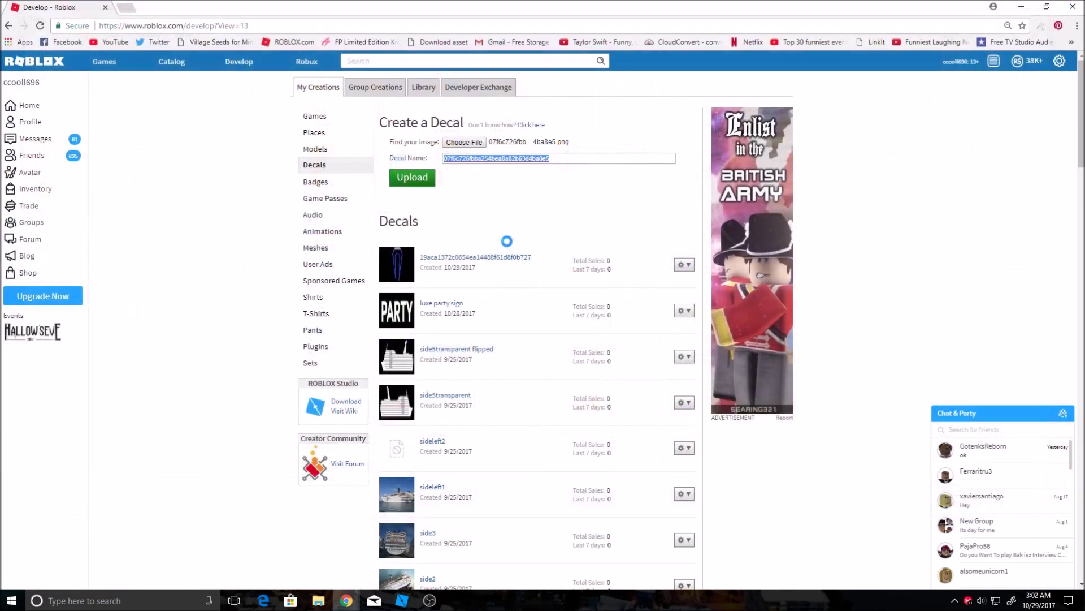
pyautogui.click(413, 184)
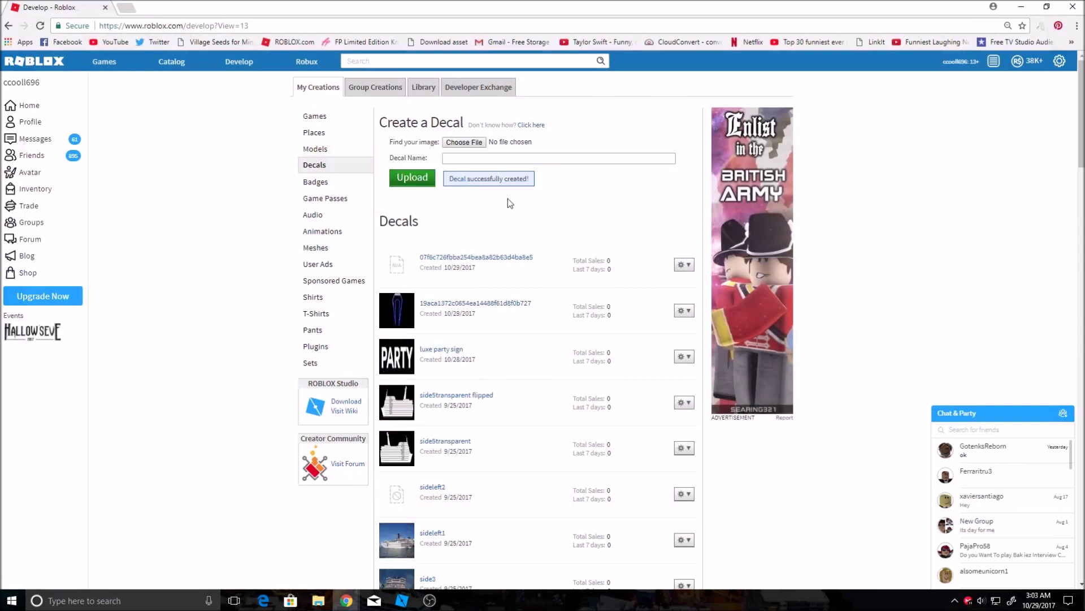
# Configure the new coil decal with the name "test" and description "test", disable Free Item, and save.
pyautogui.click(683, 265)
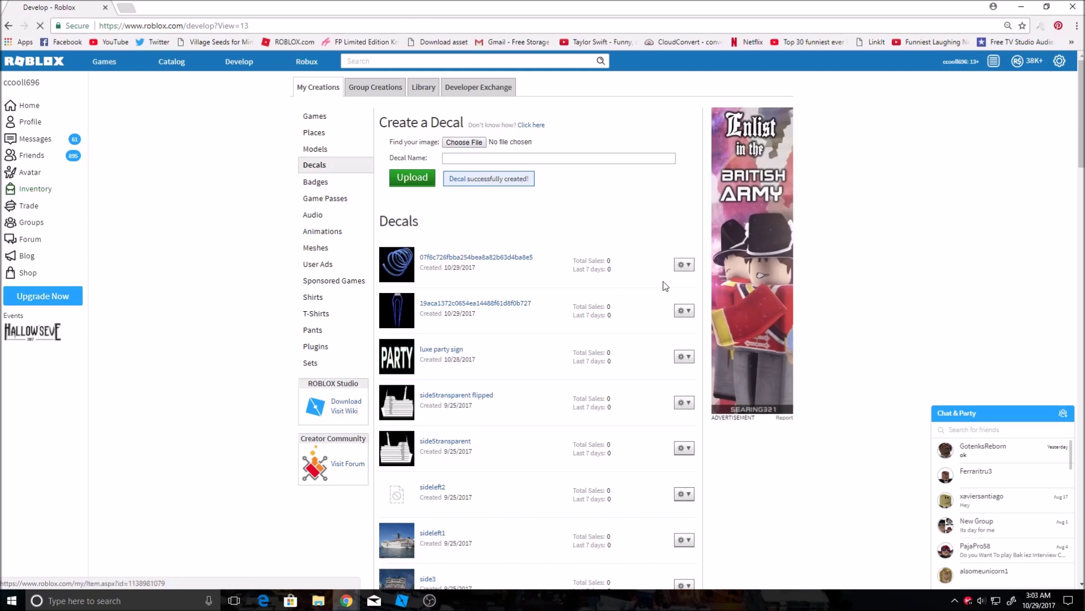
pyautogui.click(663, 280)
pyautogui.doubleClick(453, 130)
pyautogui.write('test')
pyautogui.click(578, 351)
pyautogui.write('test')
pyautogui.scroll(-3, 695, 341)
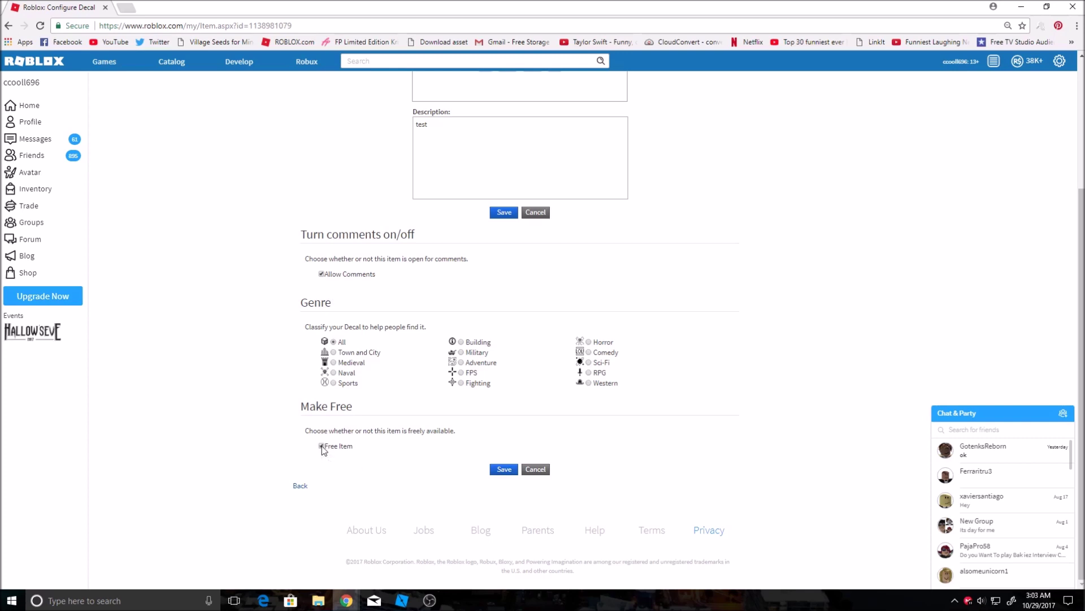
pyautogui.click(506, 470)
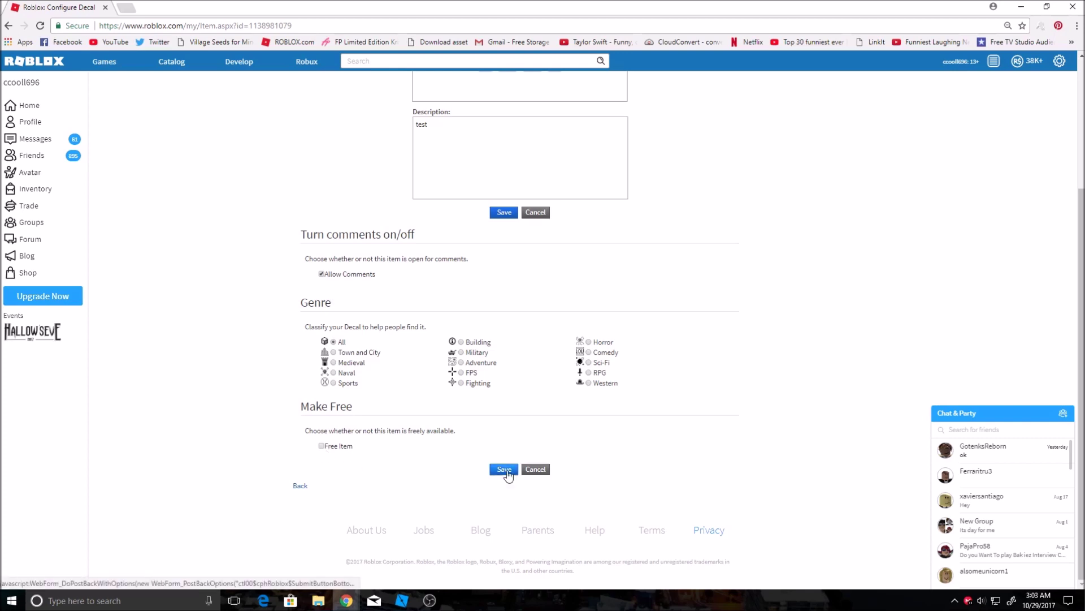
# Switch to Roblox Studio and insert a block part on the baseplate.
pyautogui.click(402, 601)
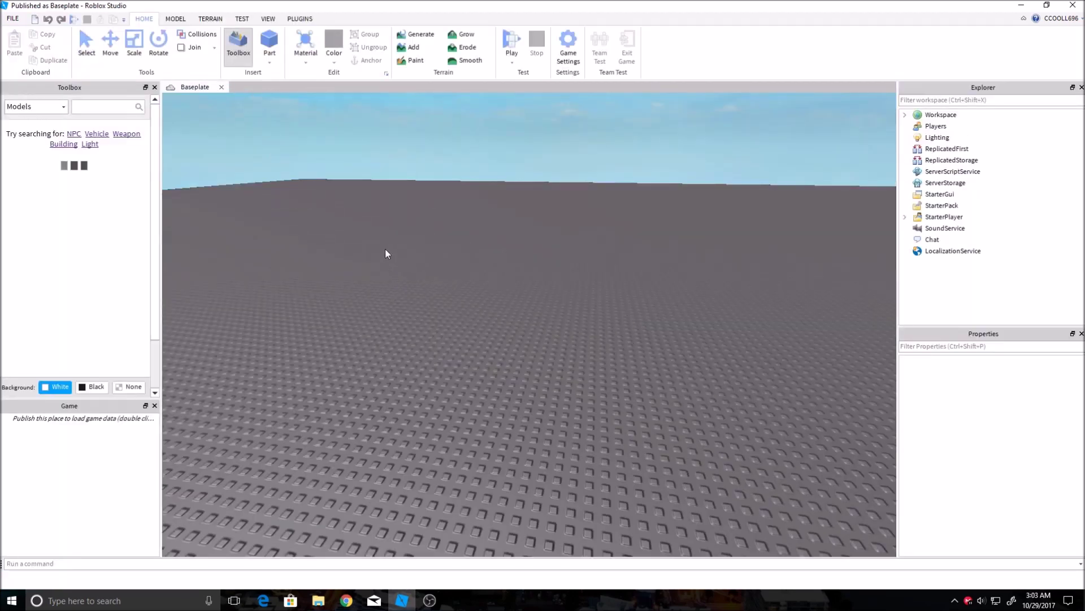
pyautogui.click(280, 44)
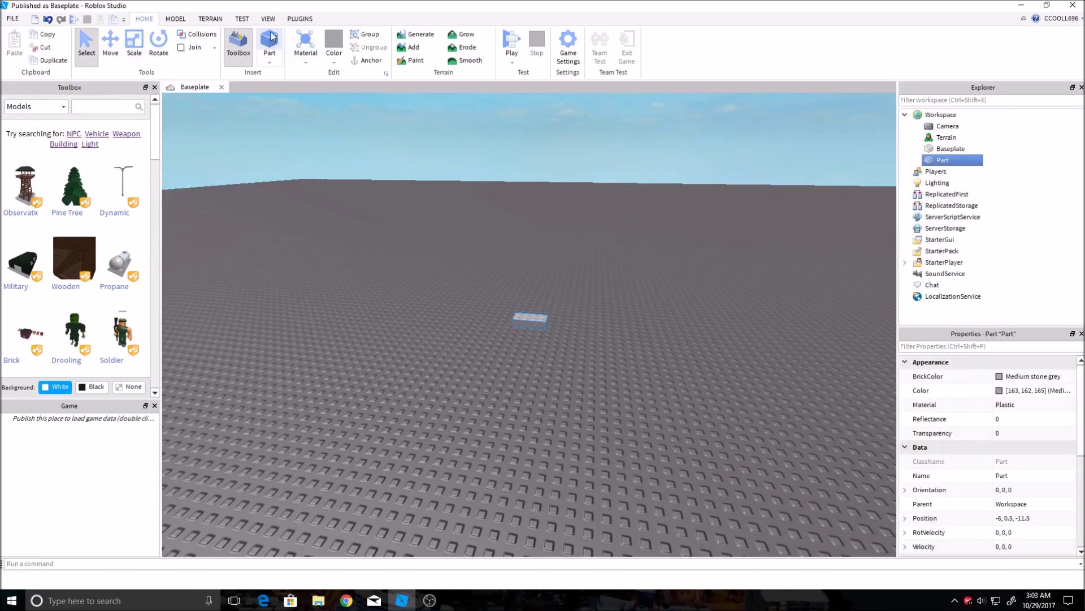
pyautogui.scroll(5, 625, 363)
# Set the part's BottomSurface property to Smooth.
pyautogui.scroll(-3, 1038, 443)
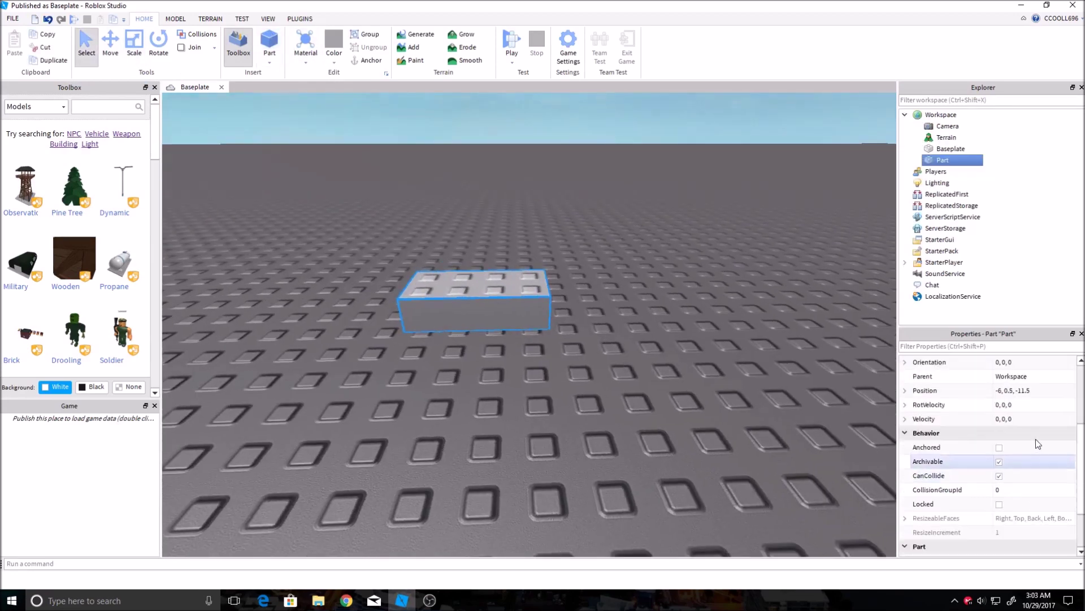
pyautogui.scroll(-3, 1038, 444)
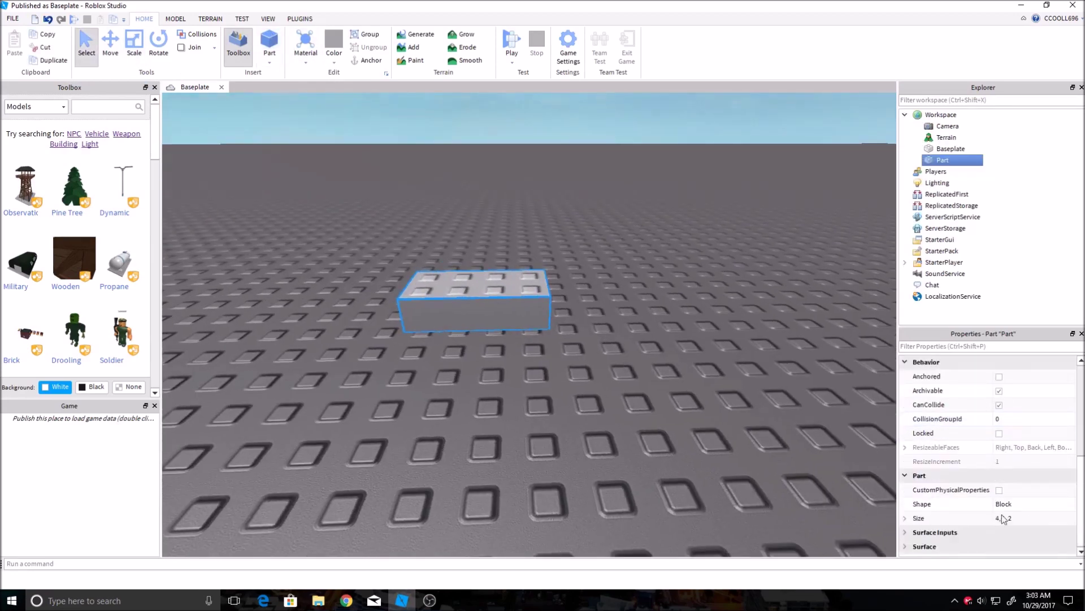
pyautogui.click(905, 546)
pyautogui.scroll(-3, 907, 531)
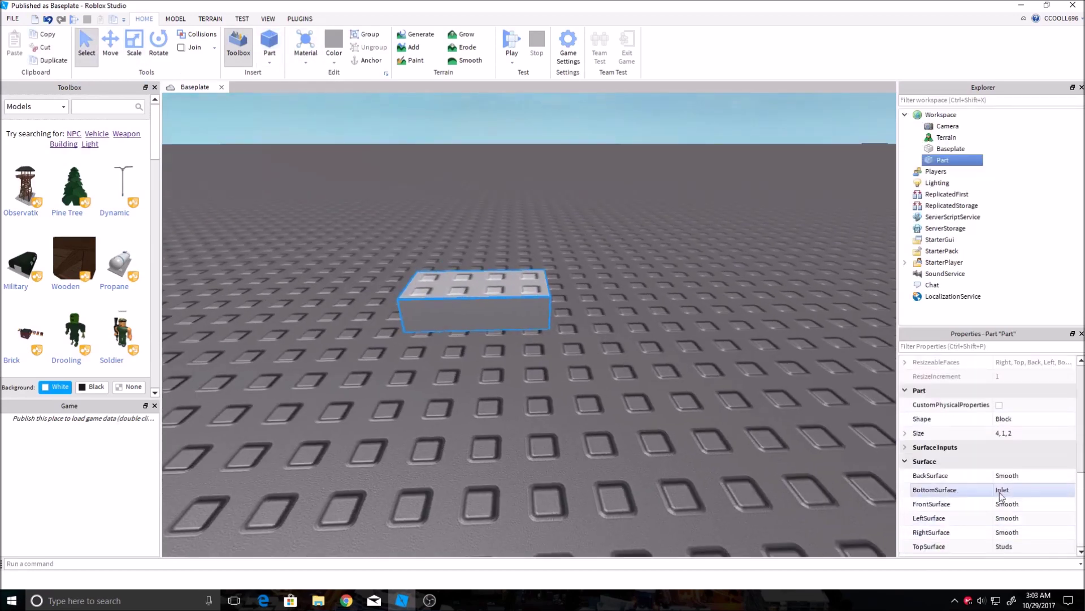
pyautogui.click(1023, 490)
pyautogui.click(1024, 501)
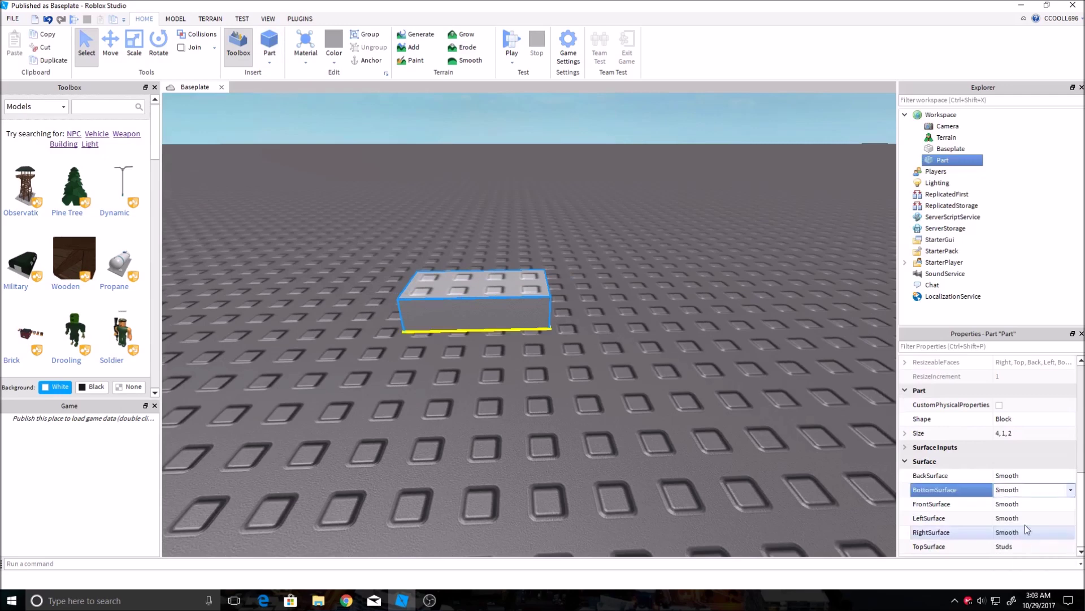
pyautogui.scroll(-2, 1027, 490)
pyautogui.click(1024, 491)
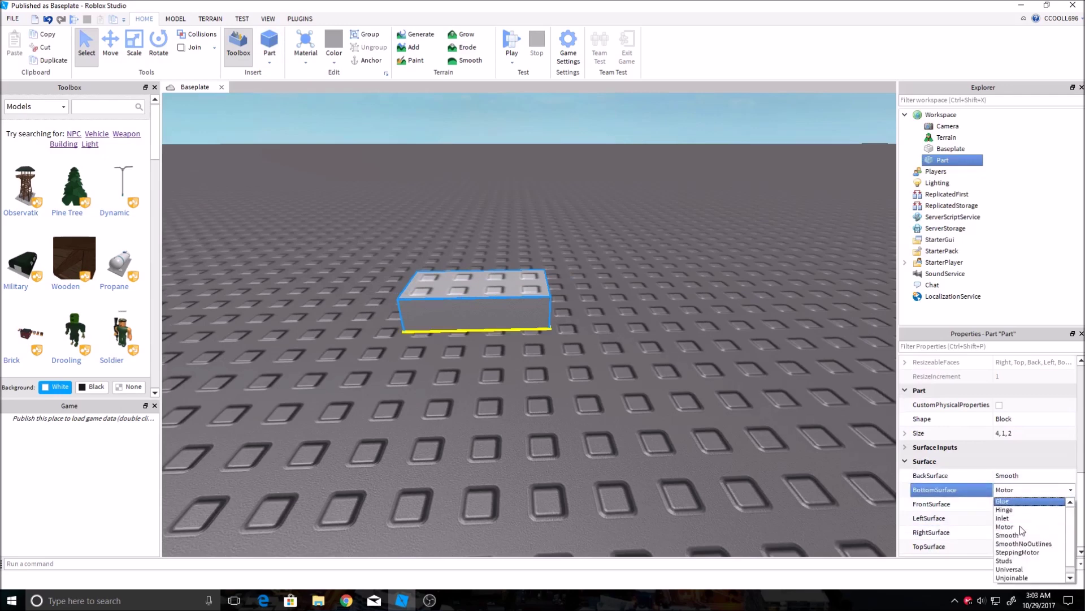
pyautogui.click(1018, 559)
# Set the part's TopSurface property to Smooth, then deselect the part.
pyautogui.click(1011, 546)
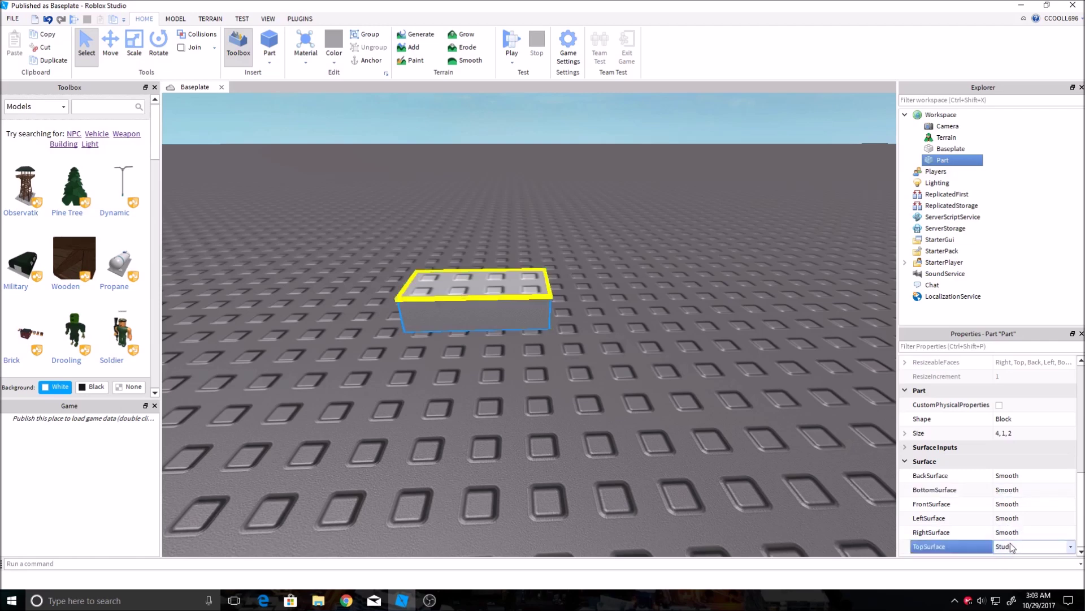
pyautogui.click(1024, 546)
pyautogui.click(1023, 495)
pyautogui.scroll(5, 1017, 418)
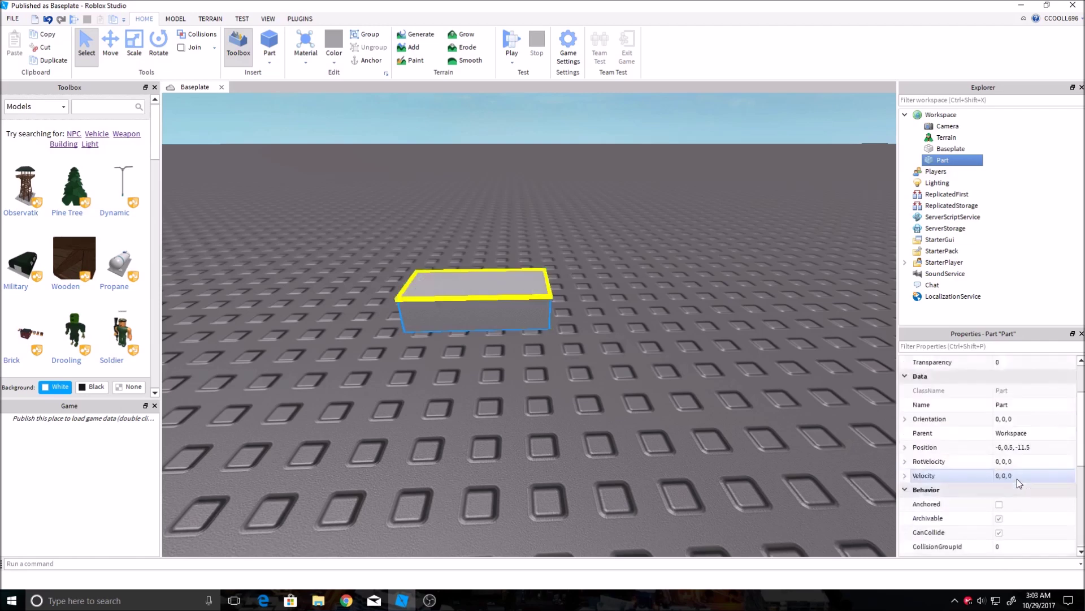
pyautogui.click(627, 325)
pyautogui.moveTo(622, 318); pyautogui.dragTo(303, 162, button='right')
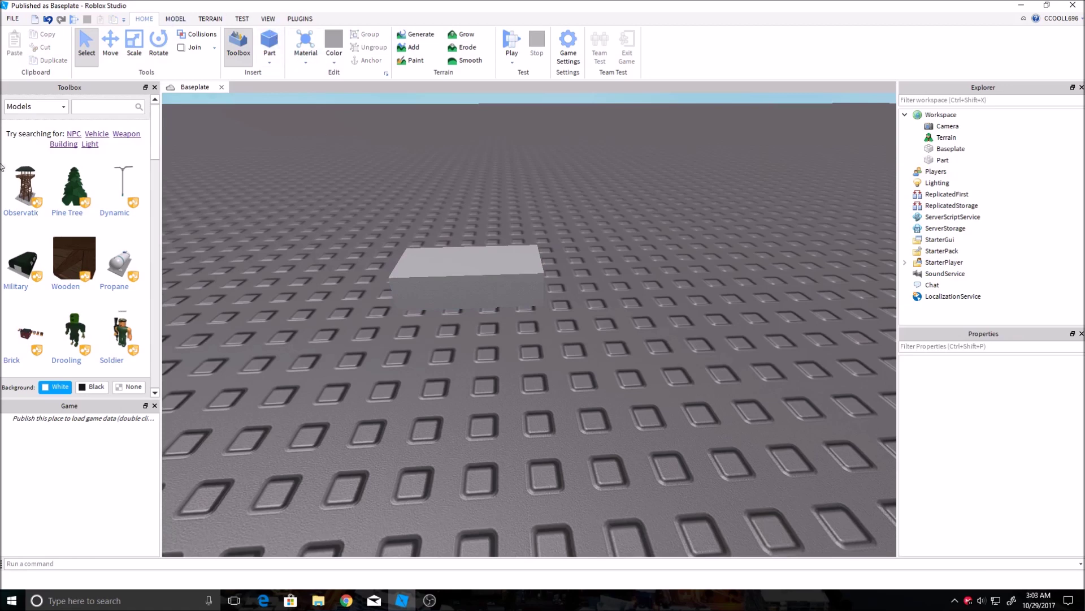
# Hide the Toolbox and show it again.
pyautogui.click(269, 19)
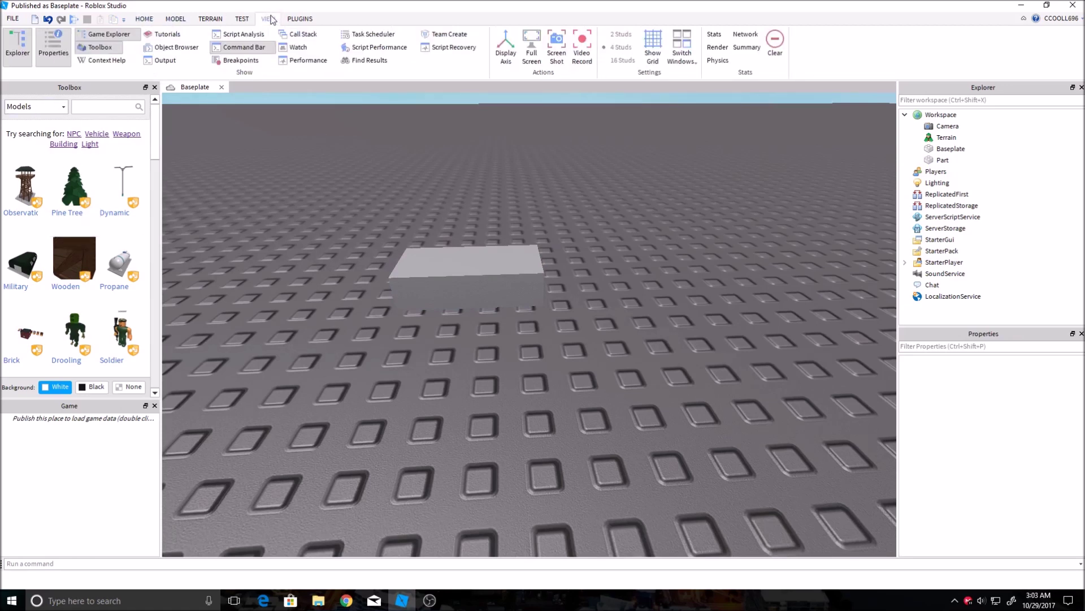
pyautogui.click(95, 49)
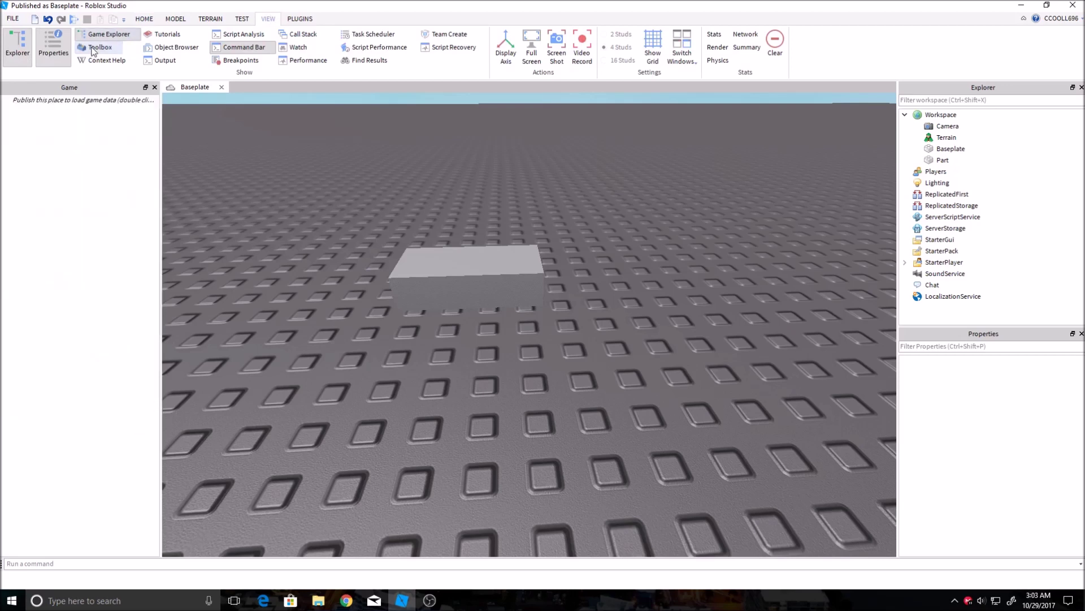
pyautogui.click(94, 50)
pyautogui.click(148, 19)
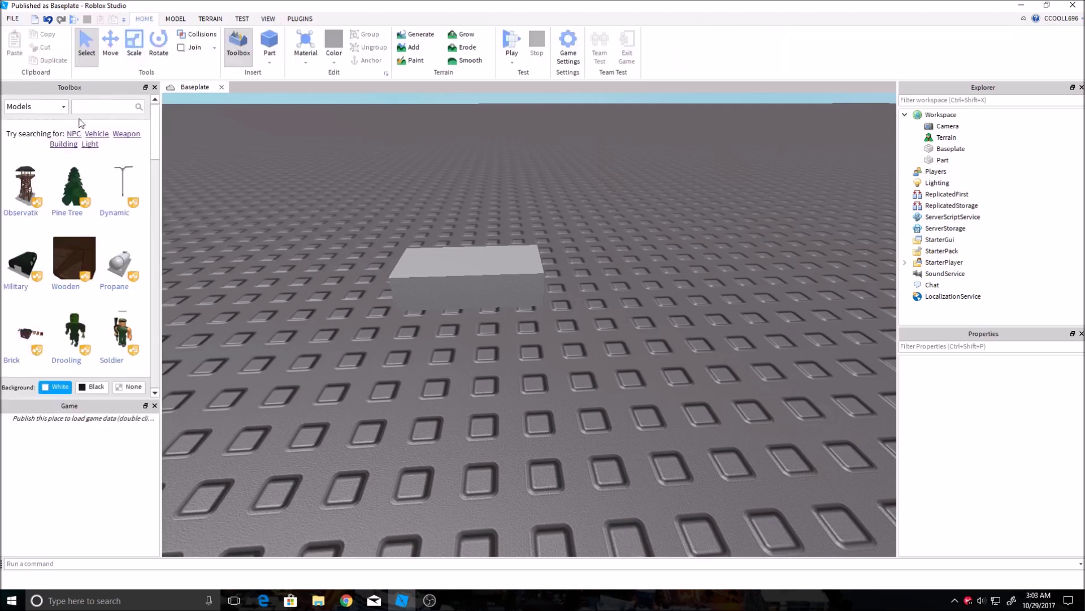
# Show My Decals in the Toolbox and apply the "test" decal to the part's top face.
pyautogui.click(47, 110)
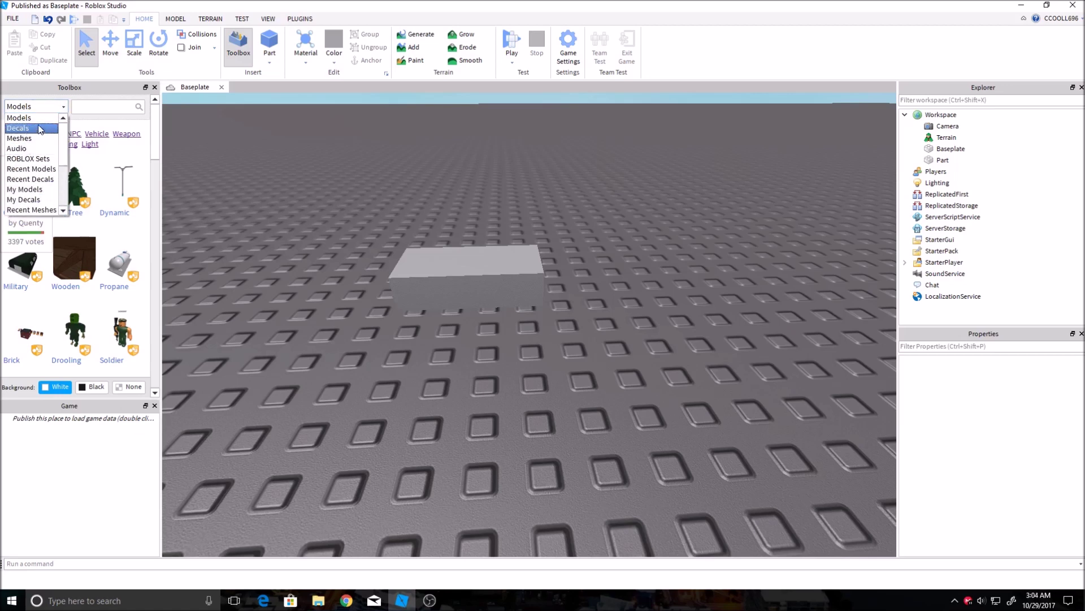
pyautogui.click(28, 200)
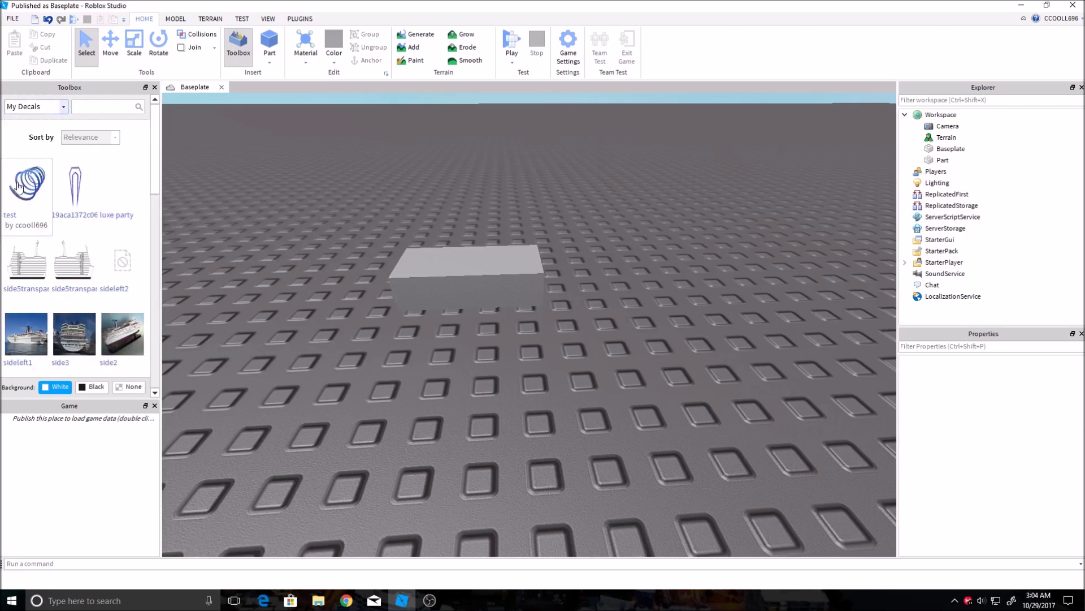
pyautogui.moveTo(19, 187); pyautogui.dragTo(515, 260)
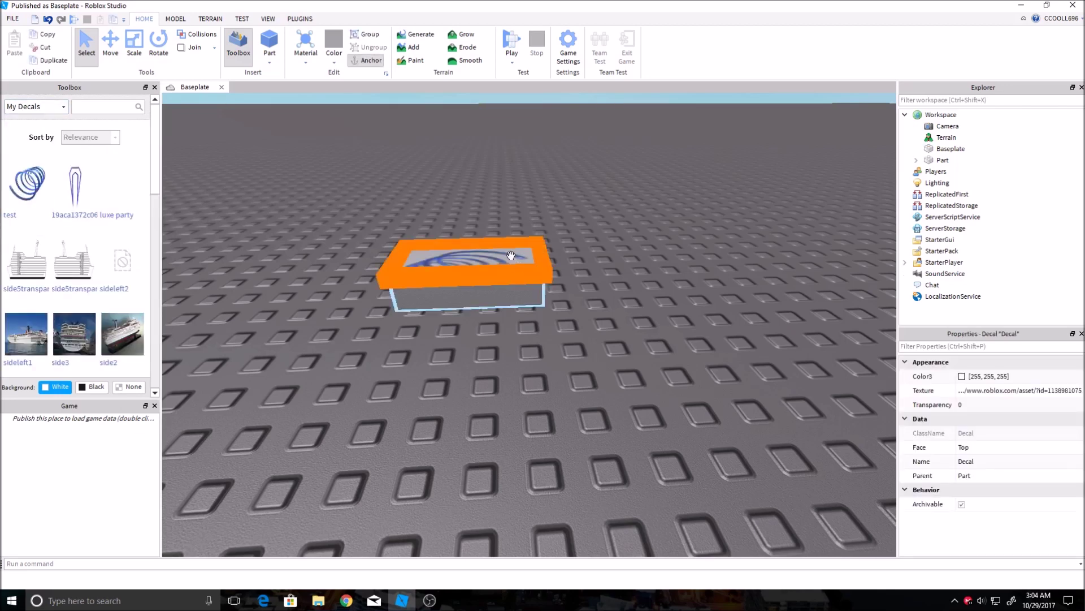
# Scale the part along its short side until its top face is square, and return to the Select tool.
pyautogui.moveTo(620, 374); pyautogui.dragTo(620, 373, button='right')
pyautogui.press('w')
pyautogui.scroll(-5, 620, 373)
pyautogui.click(523, 356)
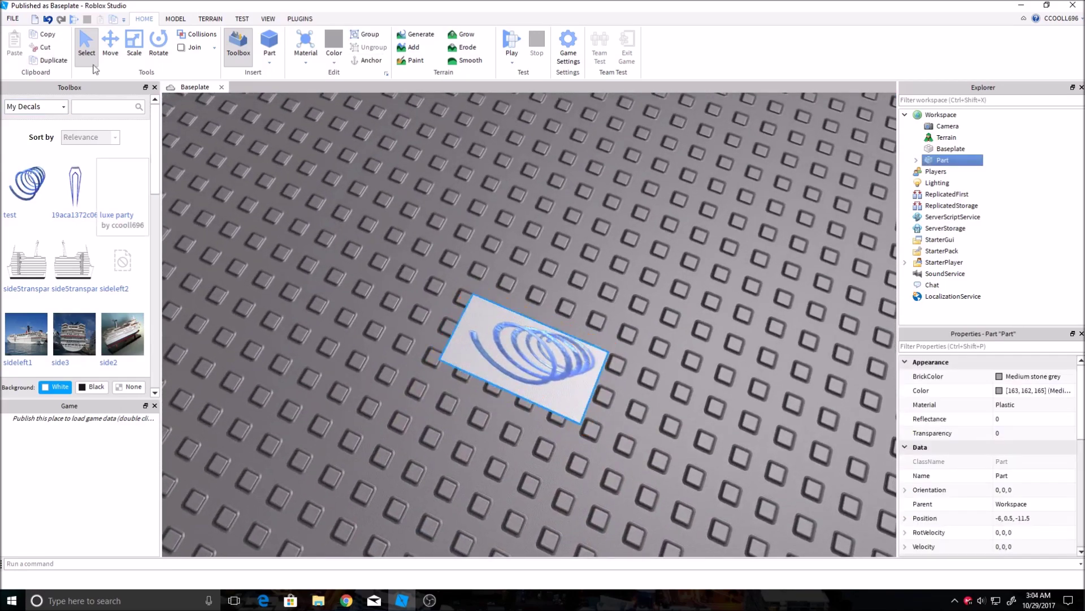
pyautogui.click(134, 43)
pyautogui.moveTo(588, 272); pyautogui.dragTo(613, 220)
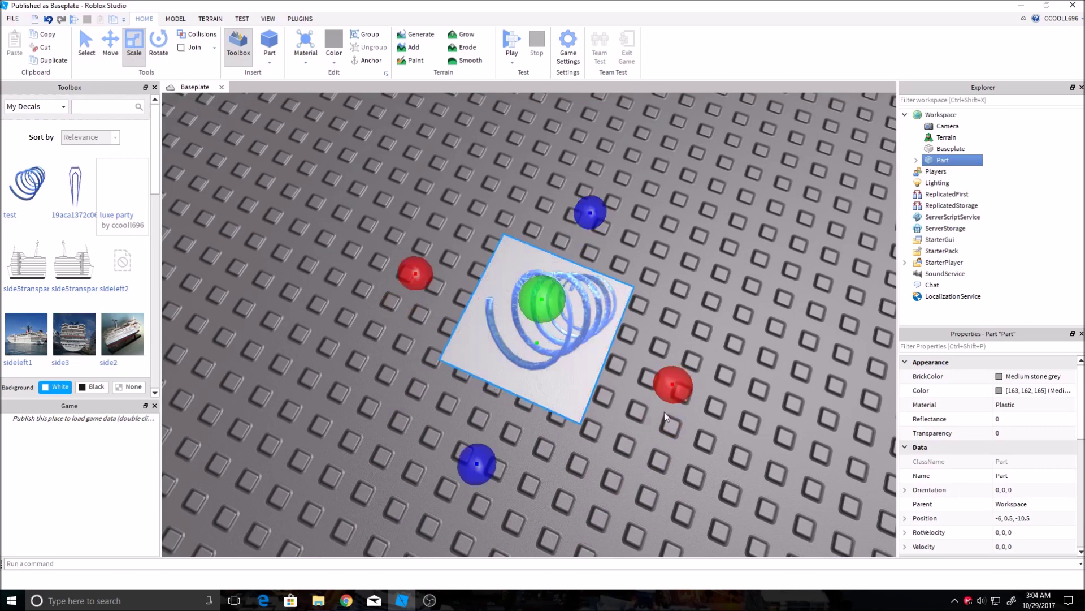
pyautogui.click(651, 435)
pyautogui.moveTo(652, 435); pyautogui.dragTo(651, 435, button='right')
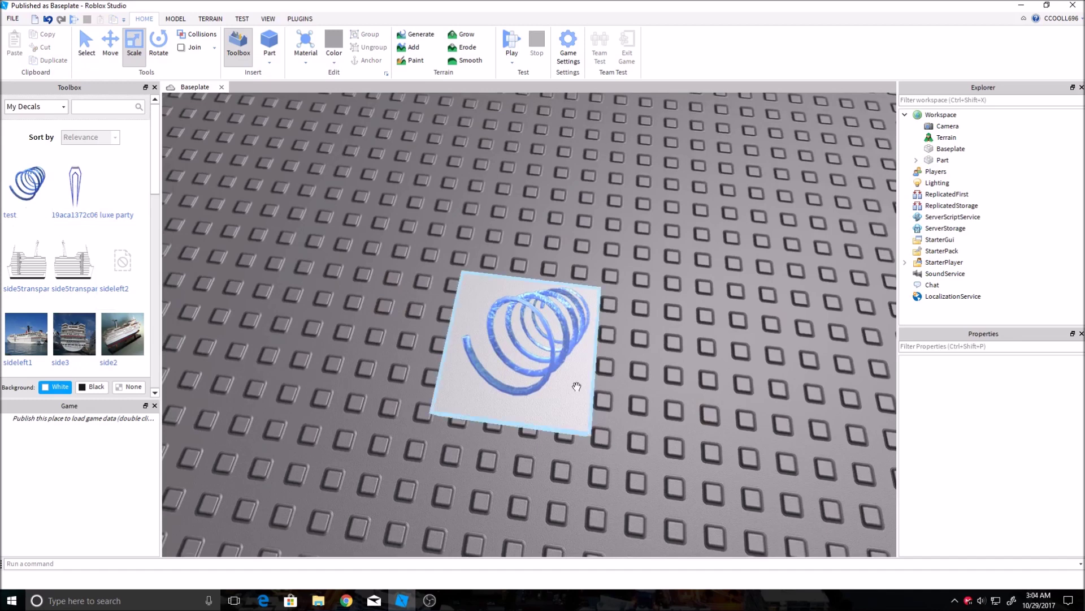
pyautogui.hotkey('ctrl', '1')
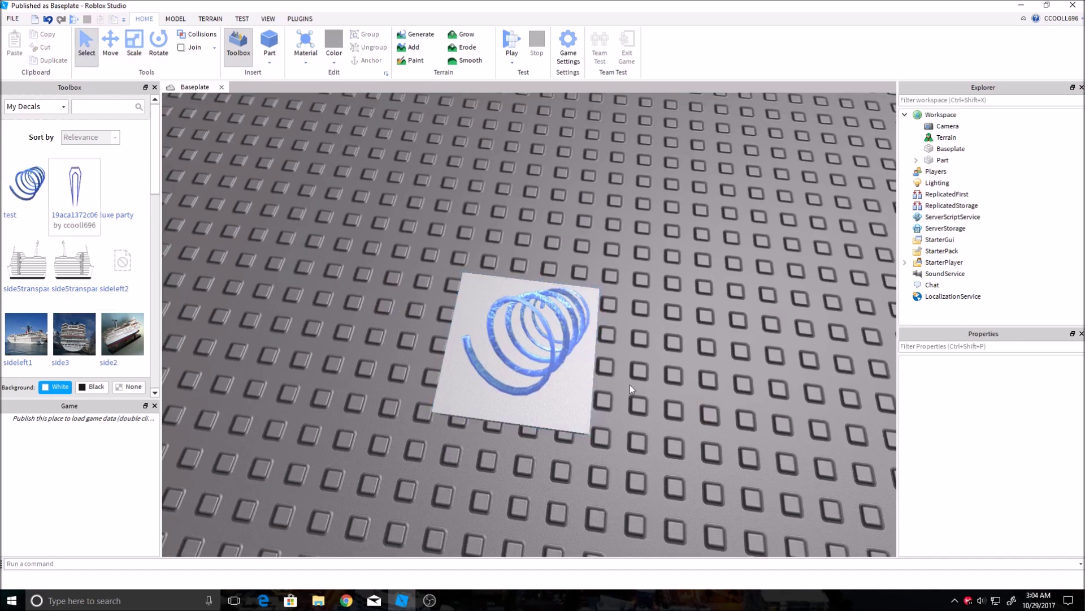
# Select the decal nested under the part and set its Transparency to 0.
pyautogui.click(574, 367)
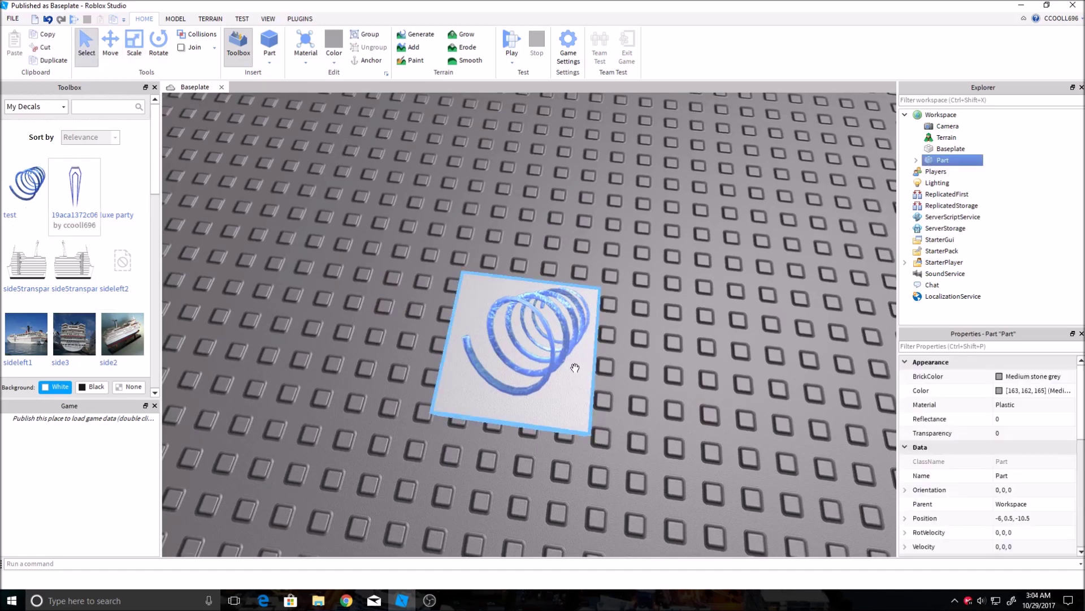
pyautogui.click(917, 160)
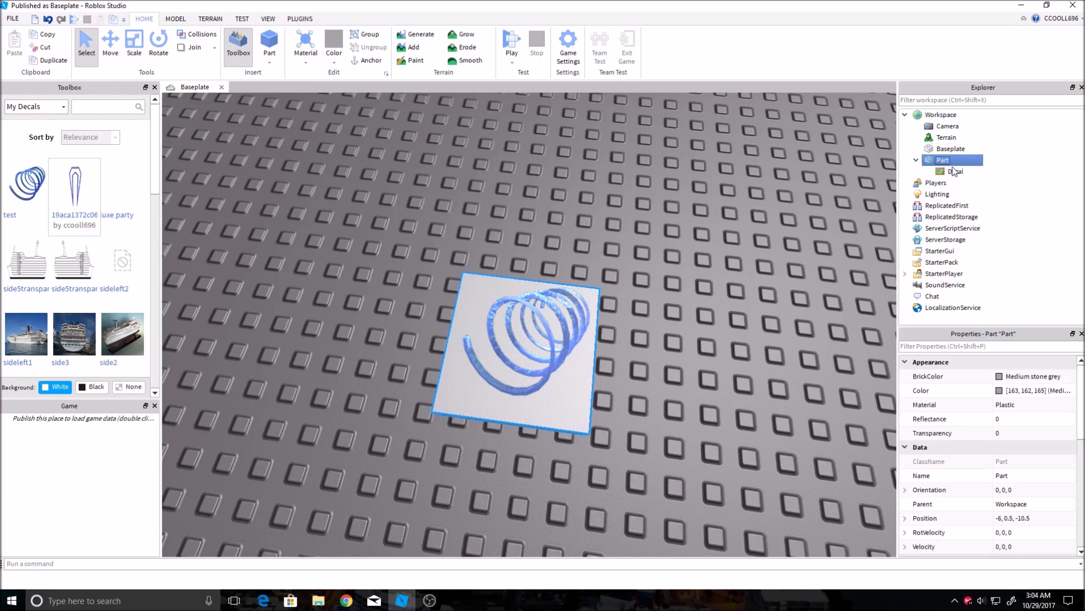
pyautogui.click(956, 171)
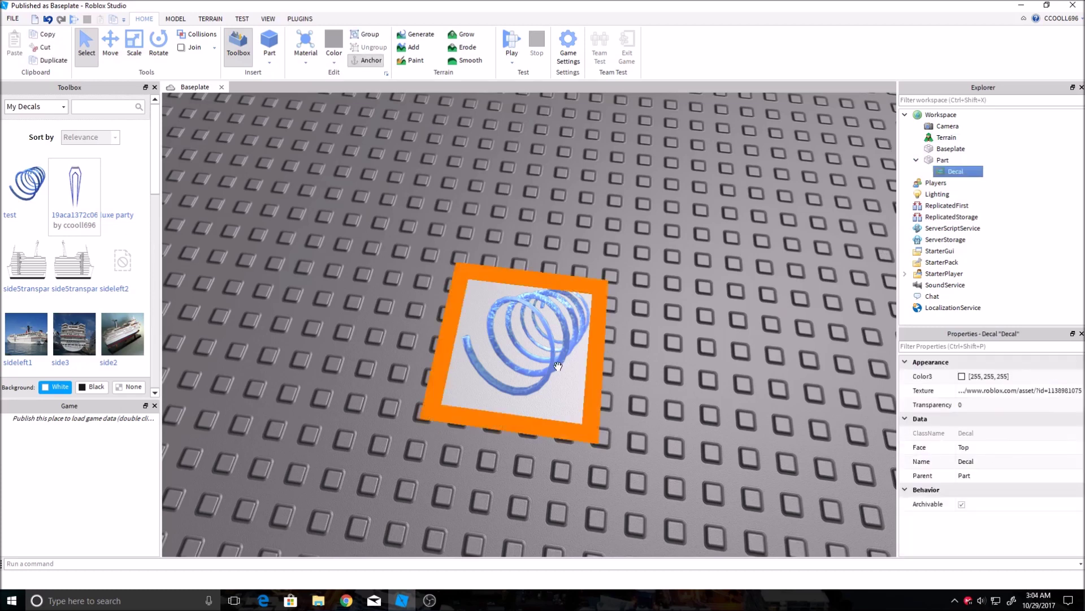
pyautogui.click(984, 404)
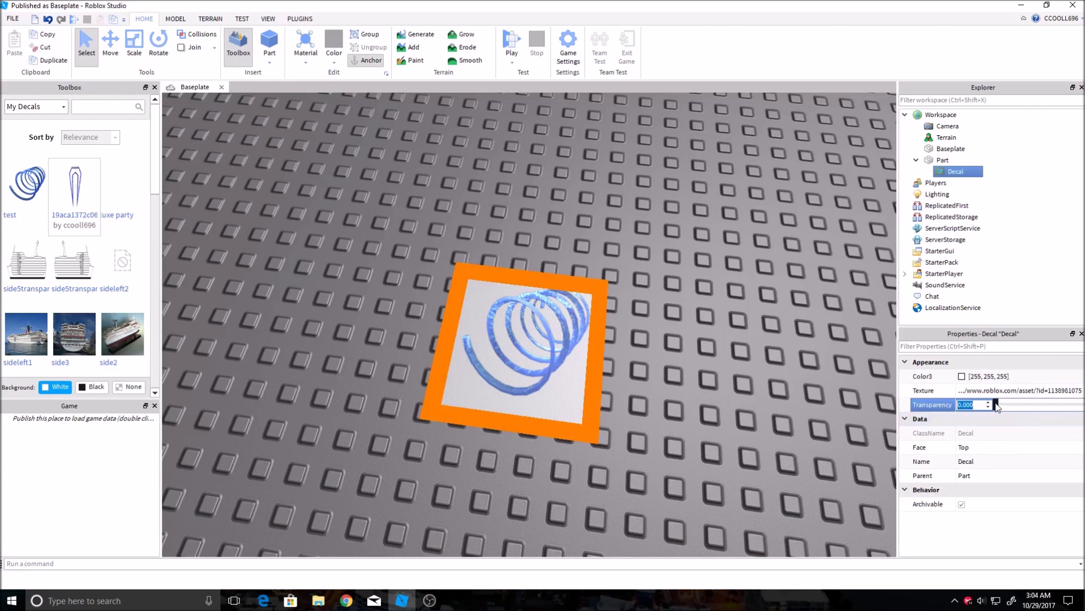
pyautogui.moveTo(996, 405)
pyautogui.mouseDown()
pyautogui.moveTo(1077, 401)
pyautogui.moveTo(984, 405)
pyautogui.mouseUp()
# Try several blue shades for the decal's Color3 in the color picker, and cancel without applying one.
pyautogui.click(1041, 380)
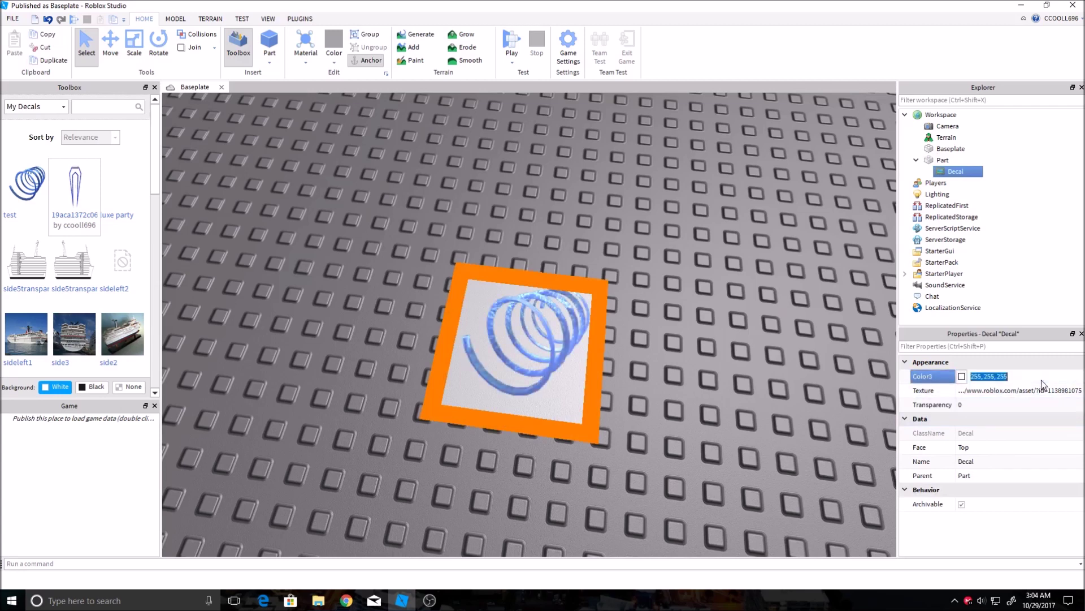
pyautogui.click(984, 379)
pyautogui.click(963, 378)
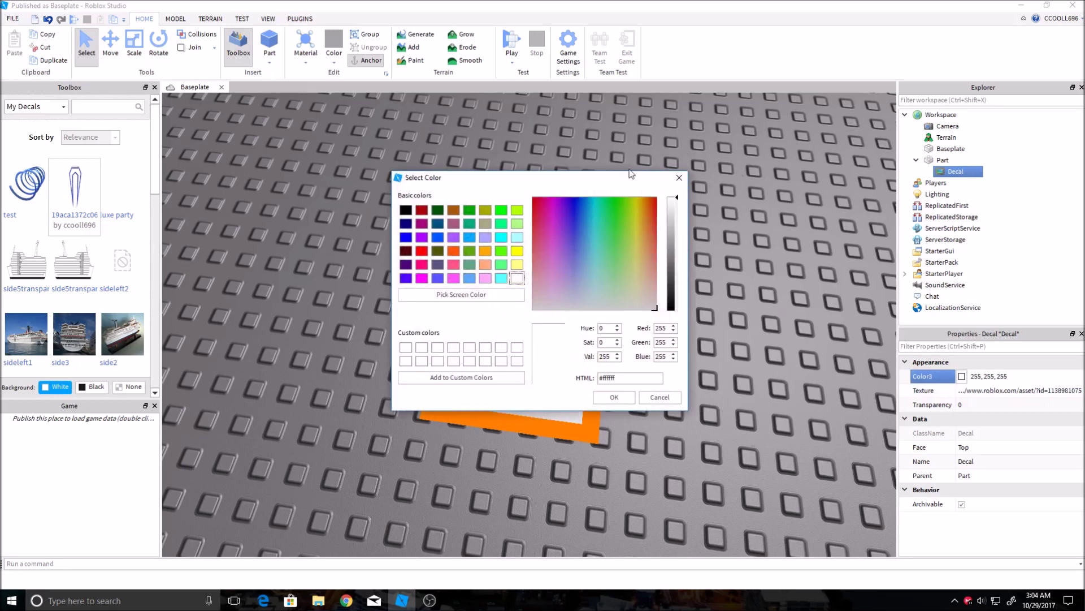
pyautogui.moveTo(557, 179); pyautogui.dragTo(904, 156)
pyautogui.click(914, 217)
pyautogui.click(965, 212)
pyautogui.click(929, 201)
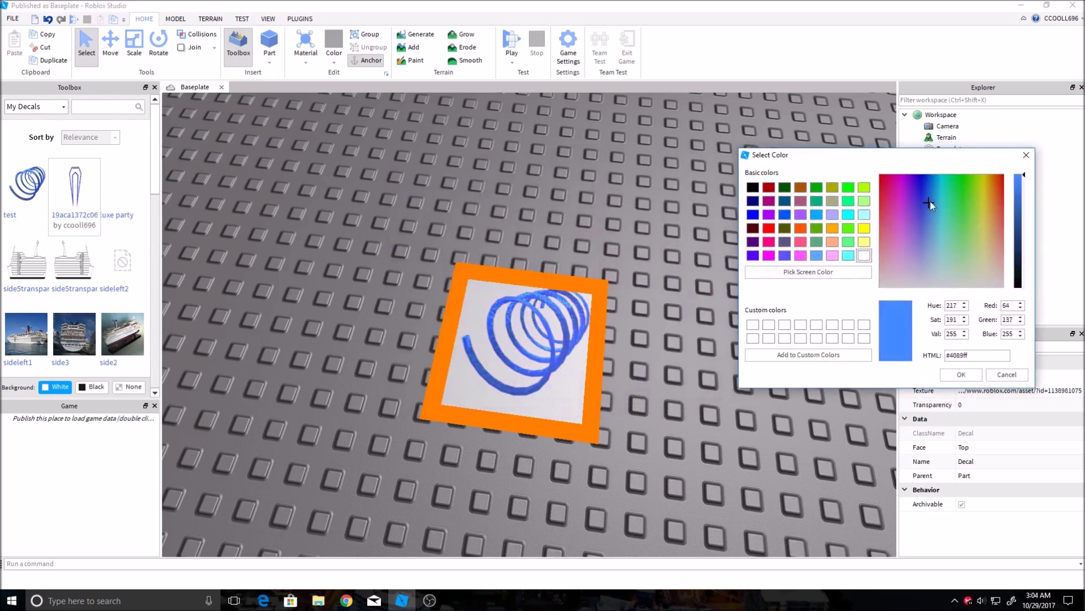
pyautogui.moveTo(930, 201)
pyautogui.mouseDown()
pyautogui.moveTo(914, 179)
pyautogui.moveTo(931, 193)
pyautogui.moveTo(919, 193)
pyautogui.mouseUp()
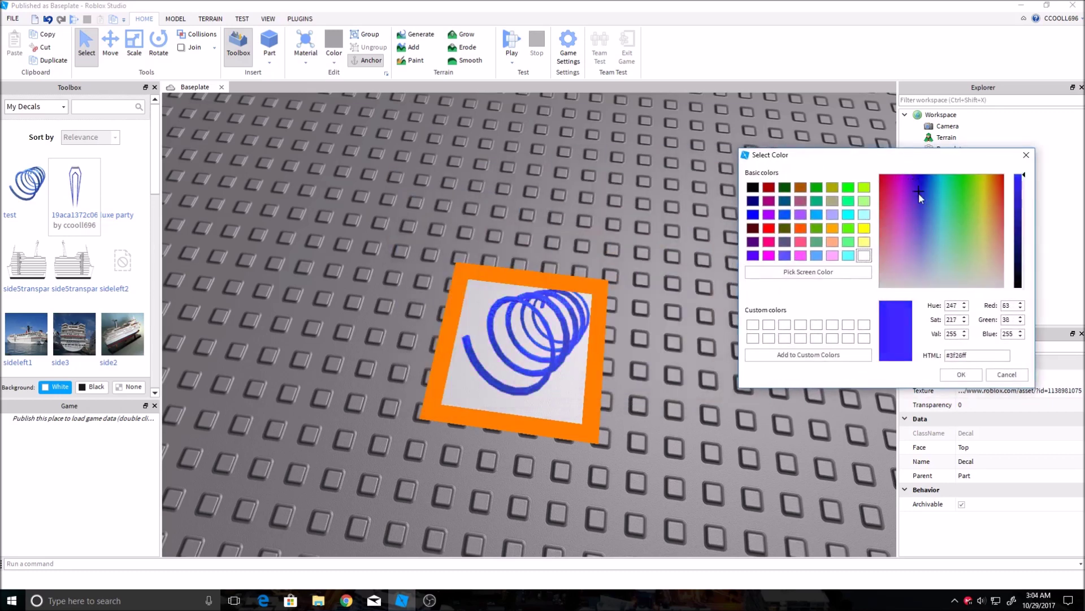
pyautogui.click(944, 201)
pyautogui.click(928, 197)
pyautogui.click(1007, 374)
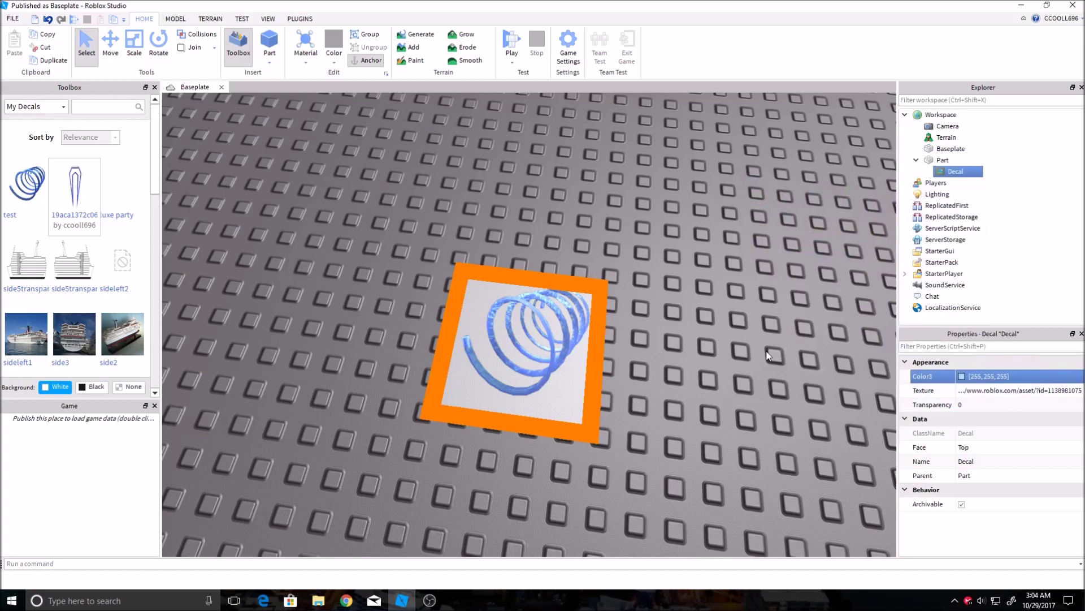
# Insert a new part on the baseplate and place it clear of the part with the decal.
pyautogui.click(719, 301)
pyautogui.moveTo(653, 346); pyautogui.dragTo(652, 338, button='right')
pyautogui.scroll(-3, 653, 346)
pyautogui.scroll(4, 653, 346)
pyautogui.scroll(-4, 651, 338)
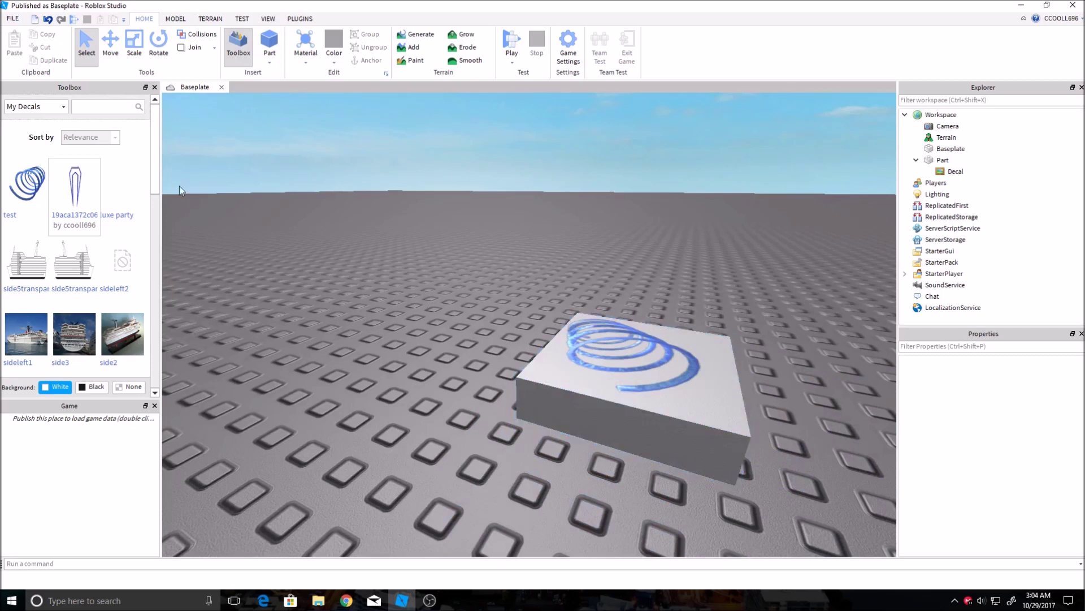
pyautogui.click(269, 43)
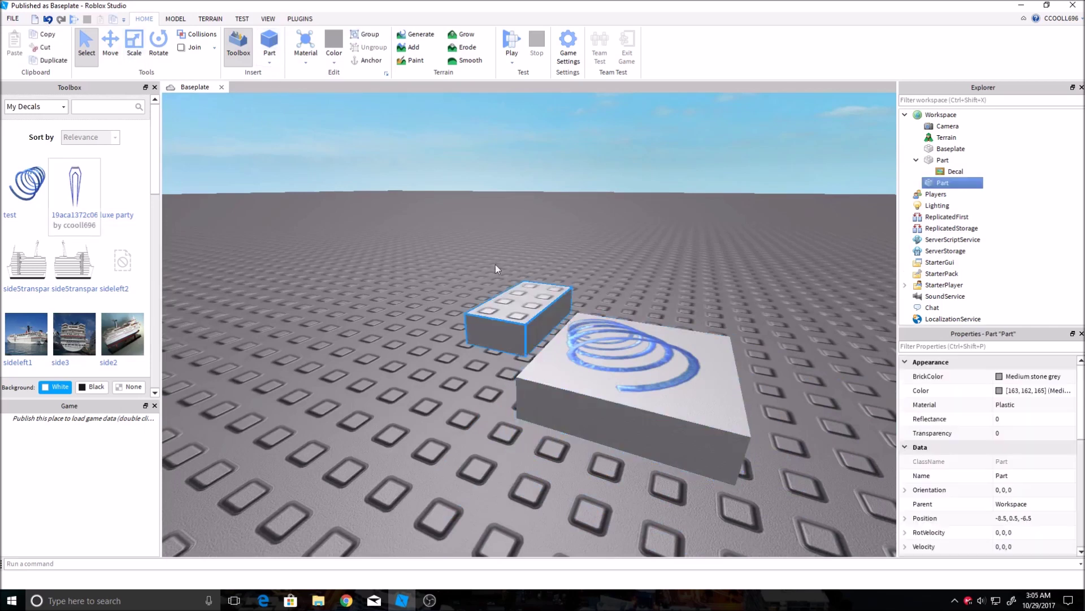
# Insert a ParticleEmitter object into the new part.
pyautogui.rightClick(948, 181)
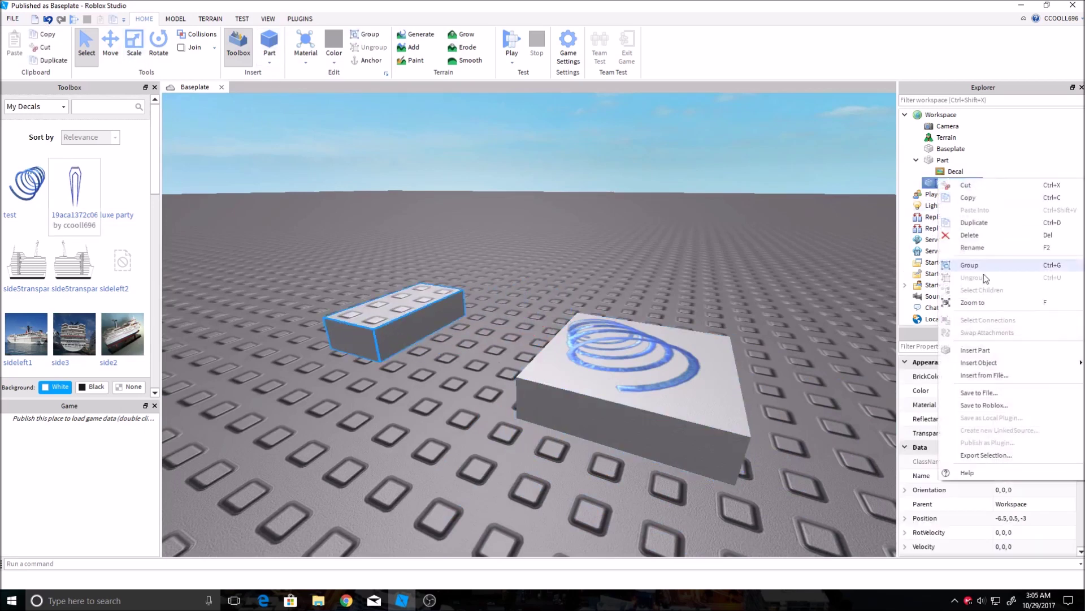
pyautogui.moveTo(979, 362)
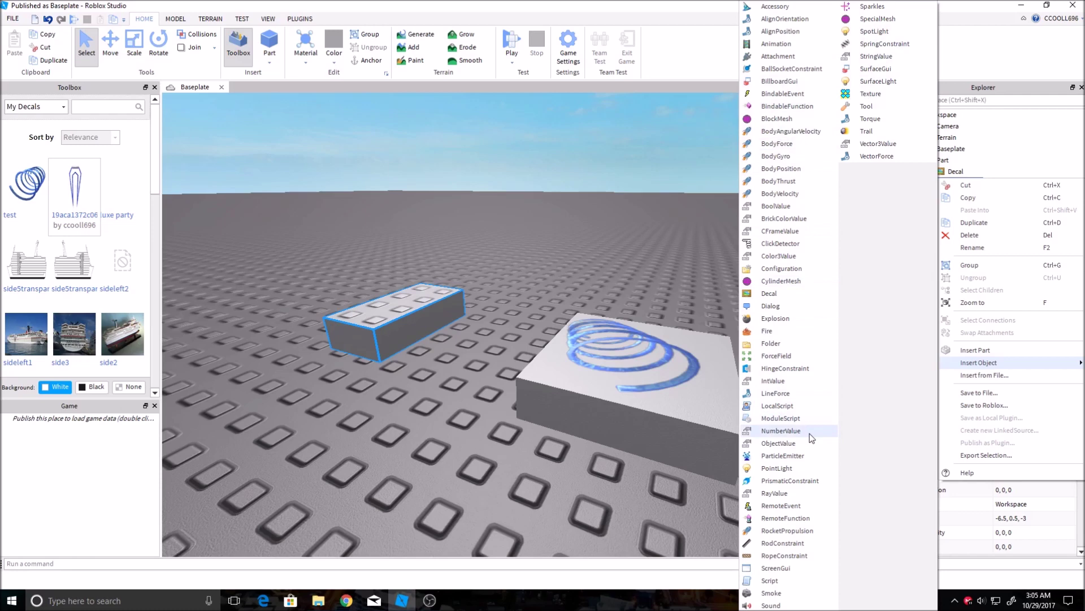
pyautogui.click(803, 455)
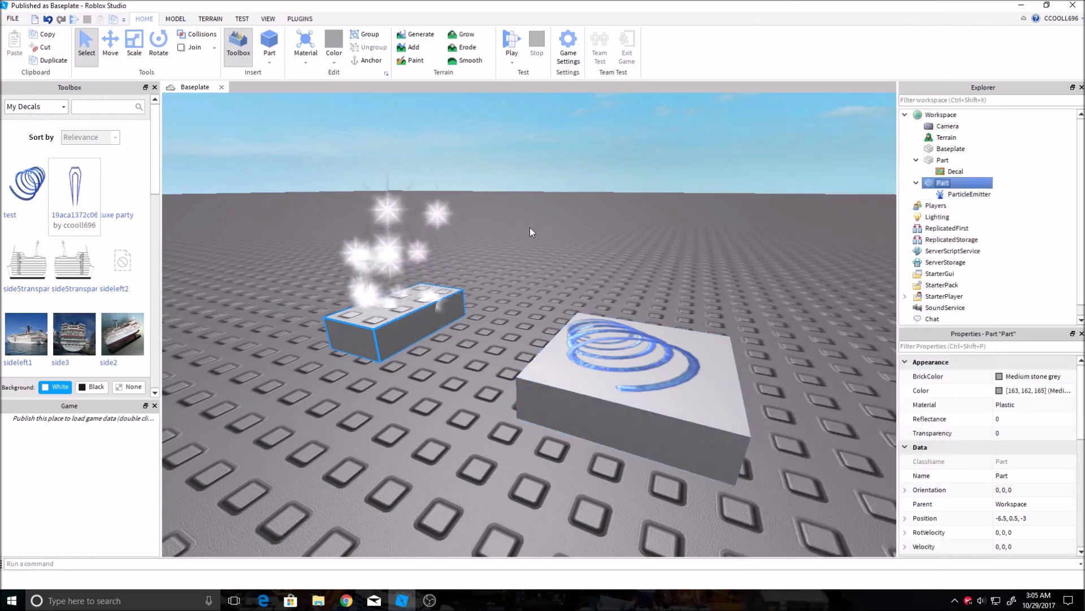
# Select the decal on the first part and copy its Texture address.
pyautogui.moveTo(530, 230); pyautogui.dragTo(523, 240, button='right')
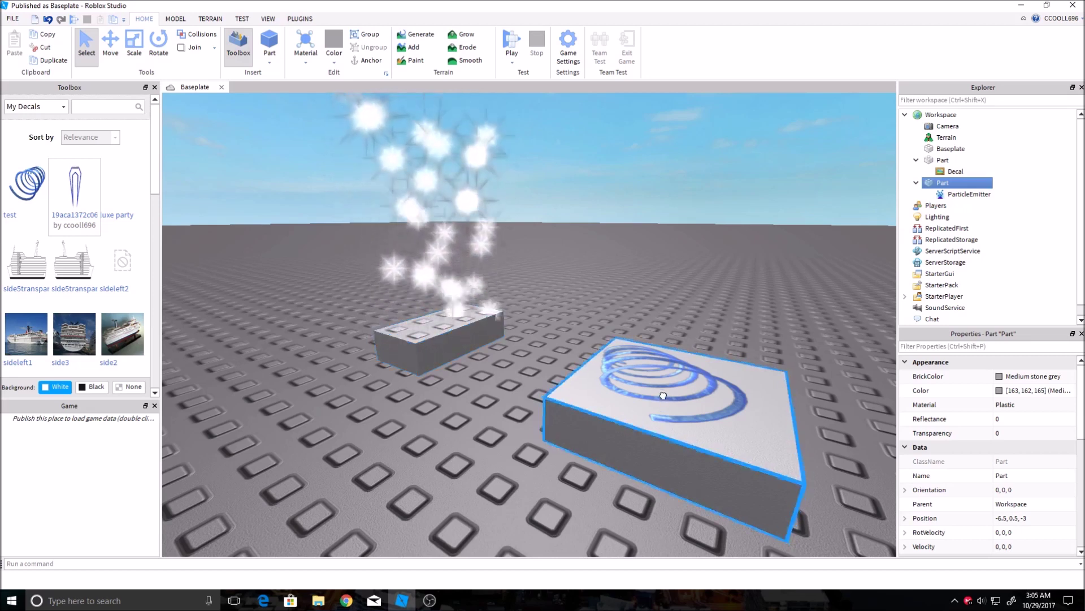
pyautogui.click(661, 390)
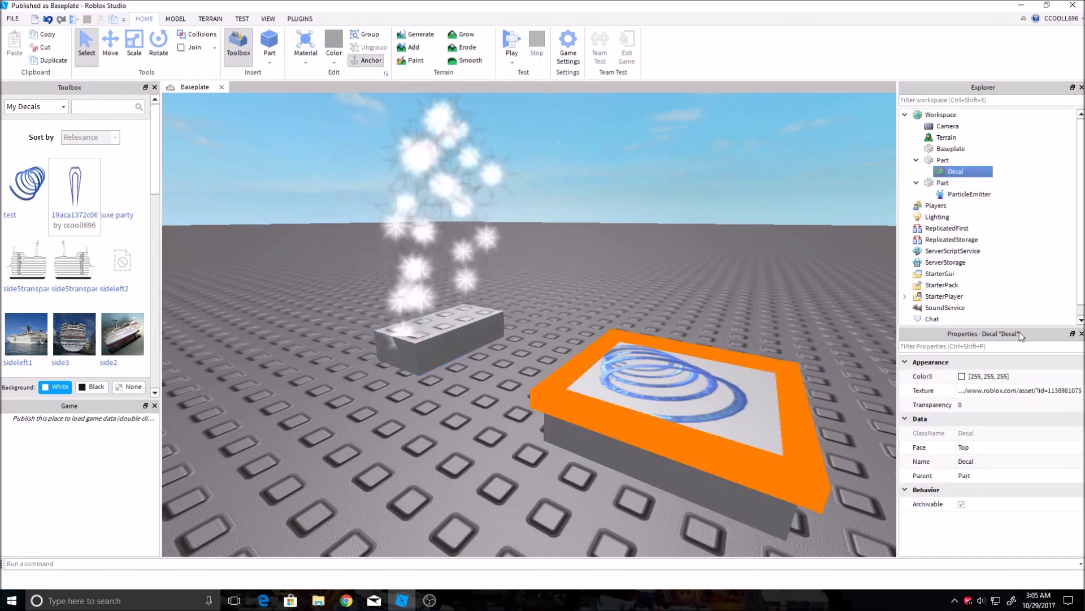
pyautogui.click(1046, 390)
pyautogui.click(1050, 391)
pyautogui.moveTo(1049, 390); pyautogui.dragTo(1083, 390)
pyautogui.hotkey('ctrl', 'c')
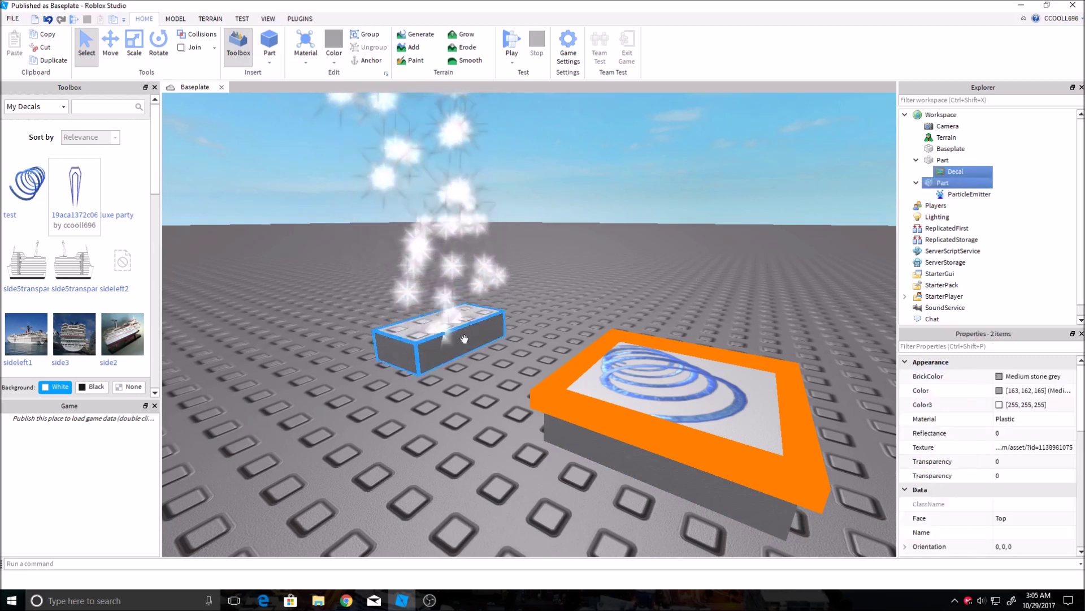
pyautogui.click(961, 194)
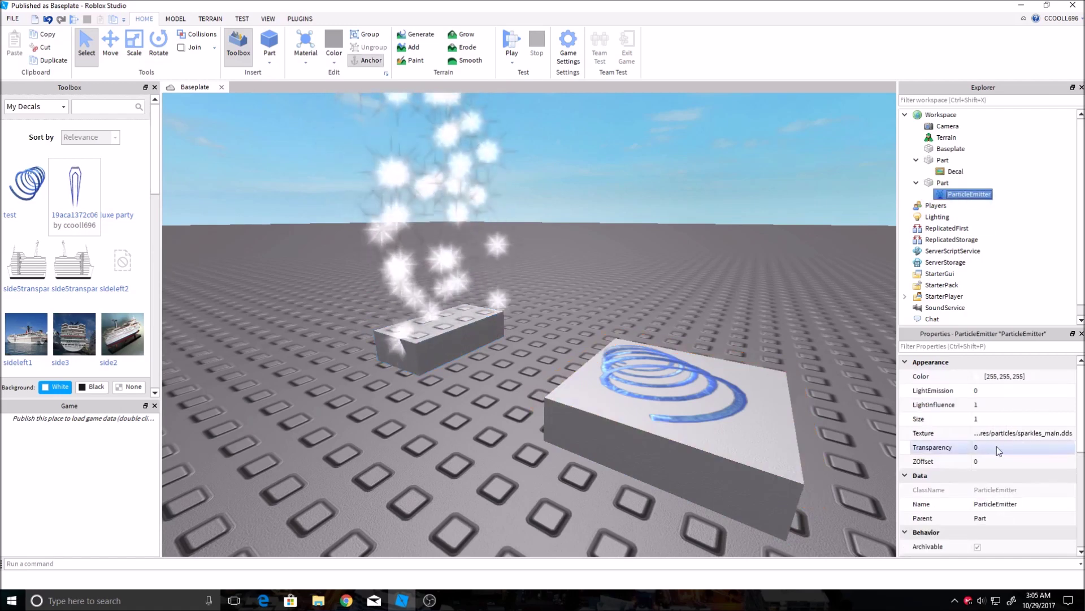
pyautogui.click(1018, 433)
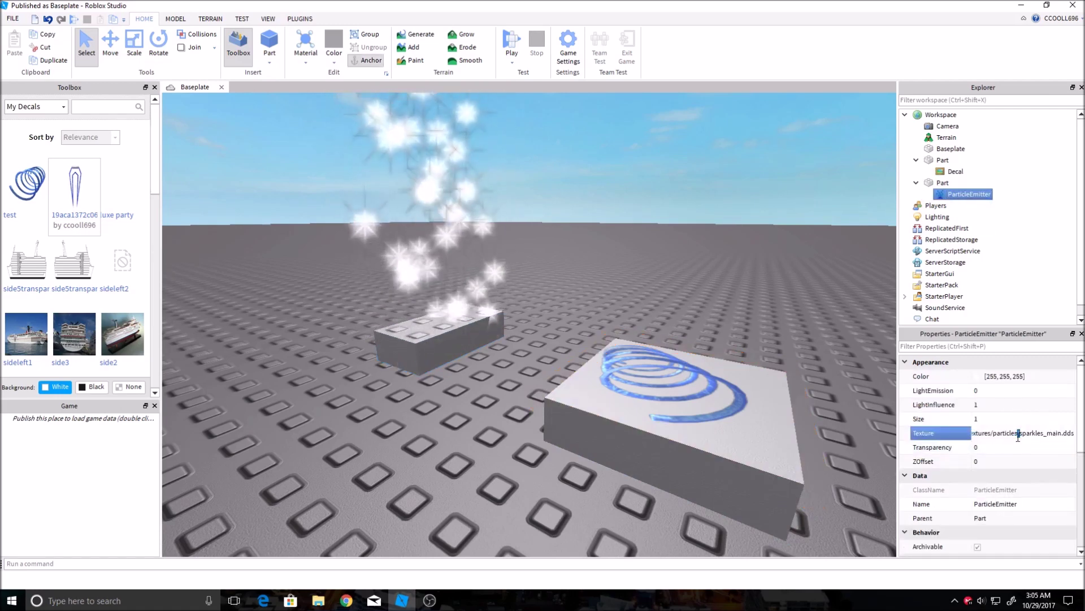
pyautogui.hotkey('ctrl', 'a')
pyautogui.hotkey('ctrl', 'v')
pyautogui.press('Return')
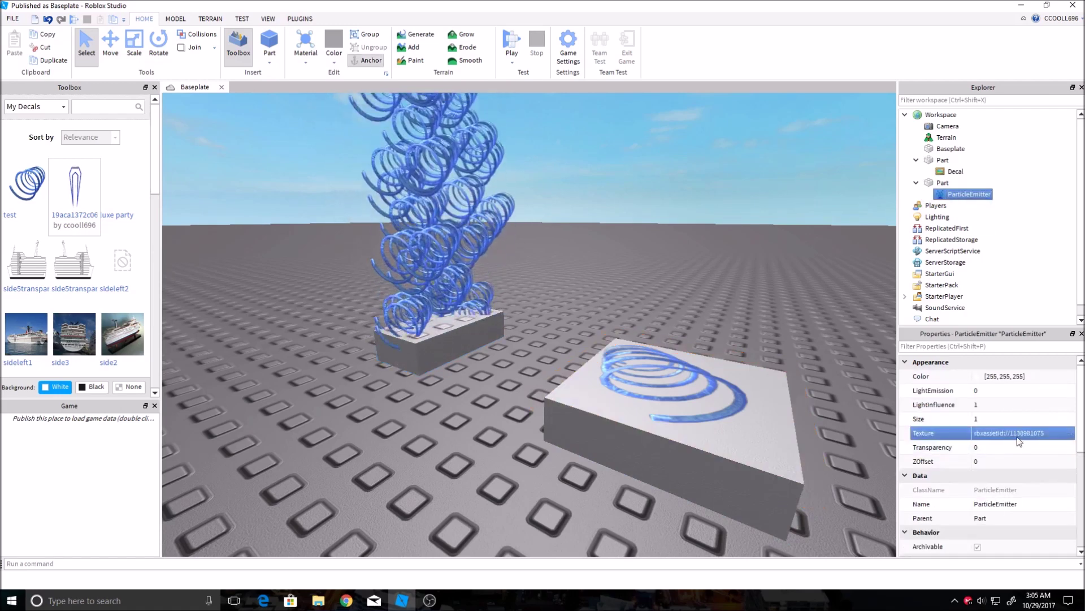
# Select the decal under the first part again and examine its Texture address.
pyautogui.moveTo(669, 252); pyautogui.dragTo(670, 252, button='right')
pyautogui.scroll(-3, 670, 252)
pyautogui.click(666, 506)
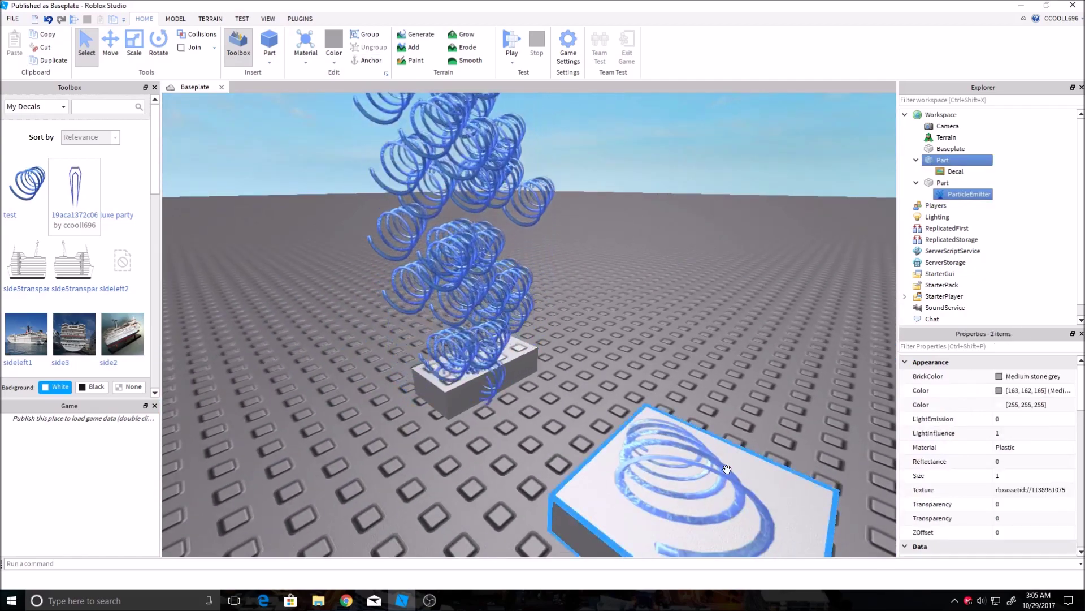
pyautogui.click(961, 171)
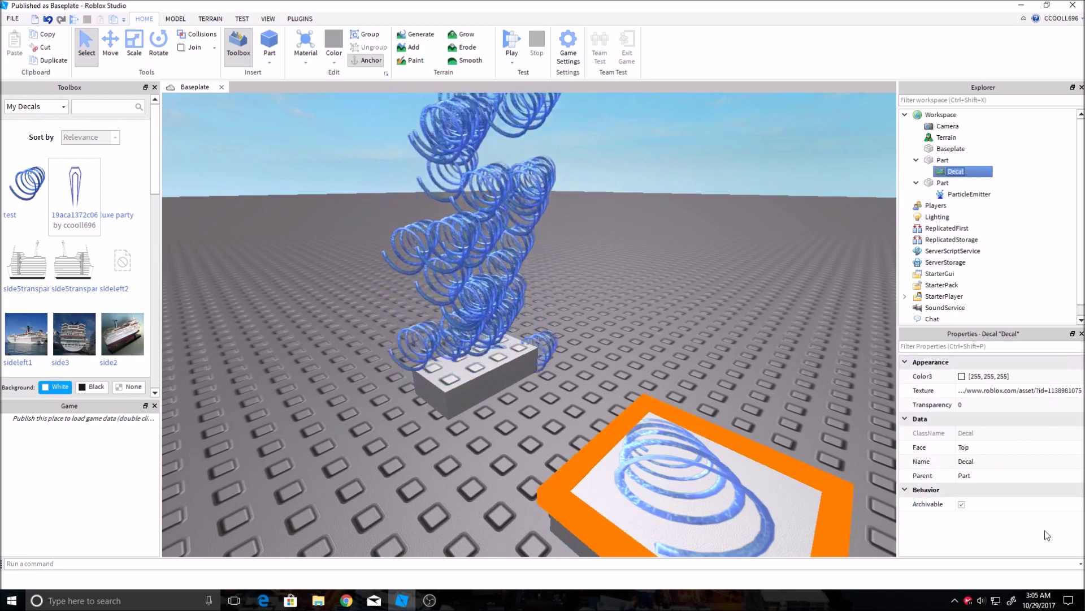
pyautogui.click(1017, 390)
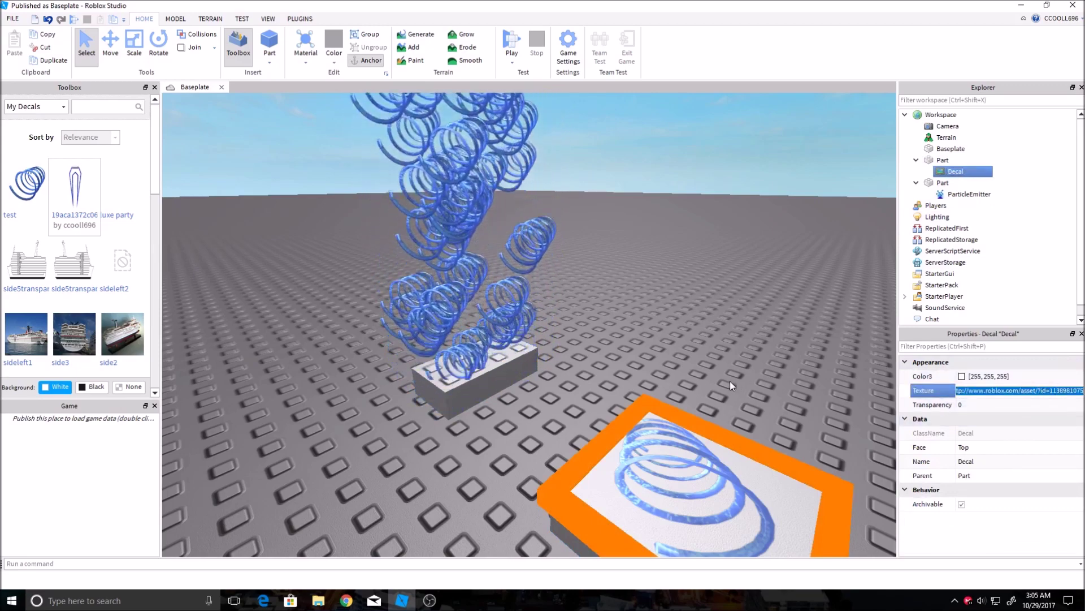
# Scale the part holding the ParticleEmitter horizontally along both axes into a wide flat slab, and deselect it.
pyautogui.click(666, 362)
pyautogui.moveTo(666, 362); pyautogui.dragTo(589, 368, button='right')
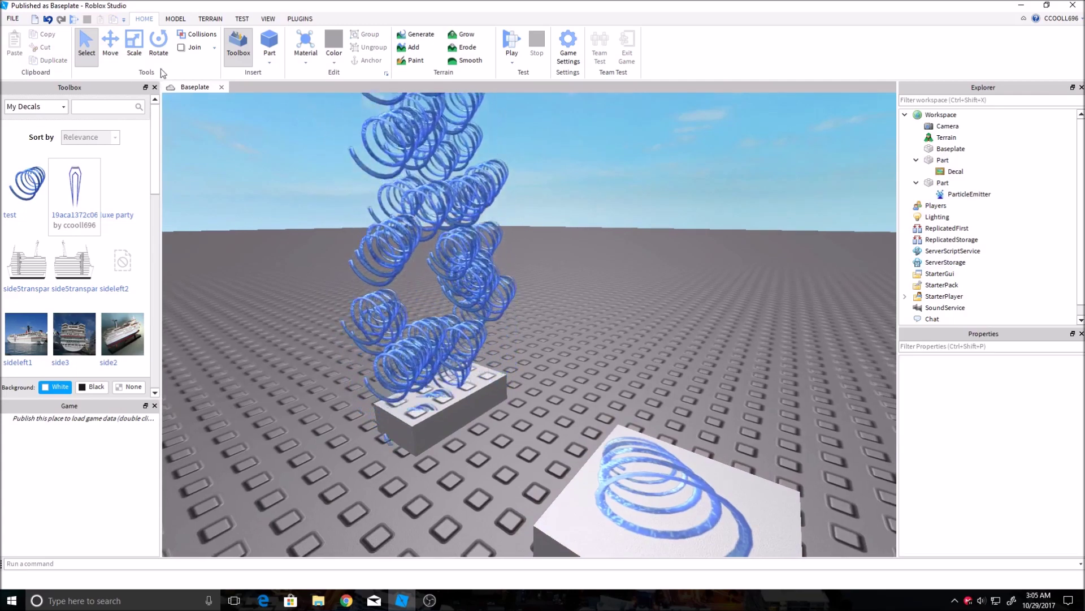
pyautogui.click(133, 45)
pyautogui.click(469, 396)
pyautogui.moveTo(529, 367); pyautogui.dragTo(625, 316)
pyautogui.moveTo(493, 340); pyautogui.dragTo(322, 282)
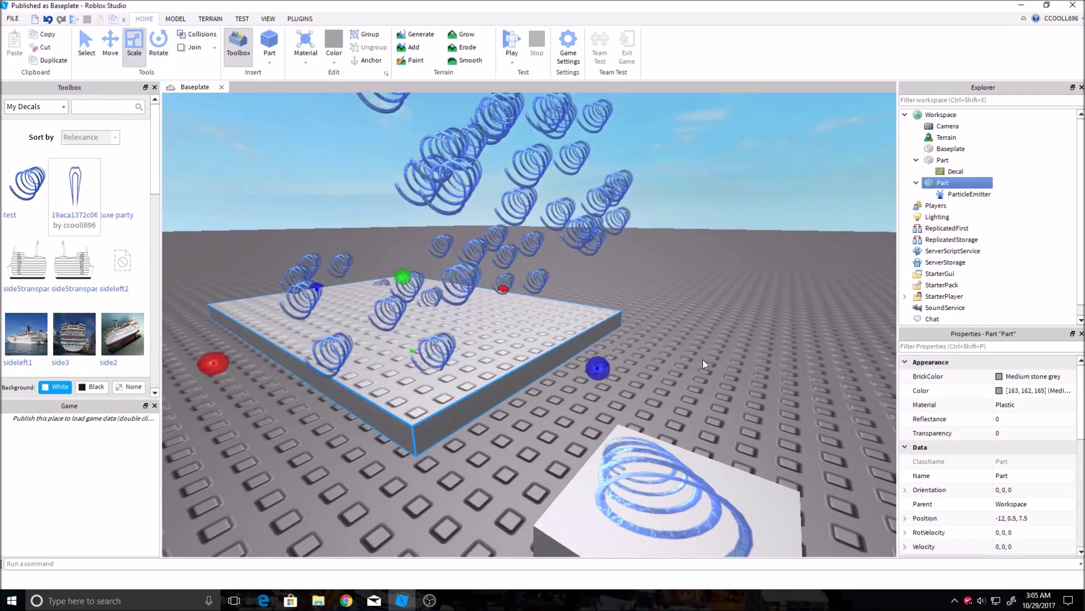
pyautogui.click(653, 352)
pyautogui.moveTo(653, 352); pyautogui.dragTo(653, 352, button='right')
pyautogui.press('w')
pyautogui.moveTo(653, 351); pyautogui.dragTo(653, 352, button='right')
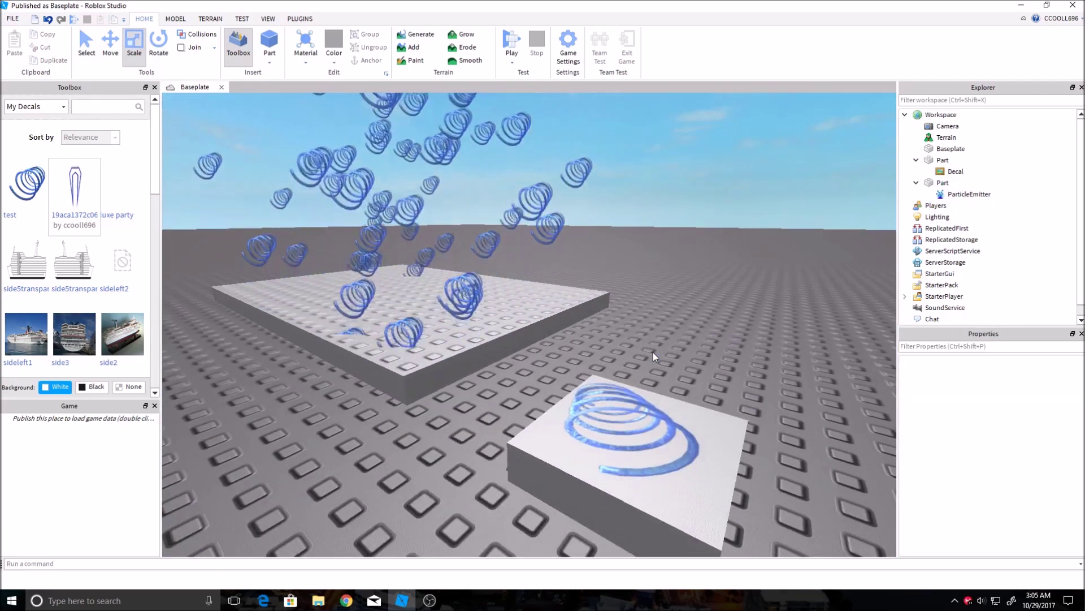